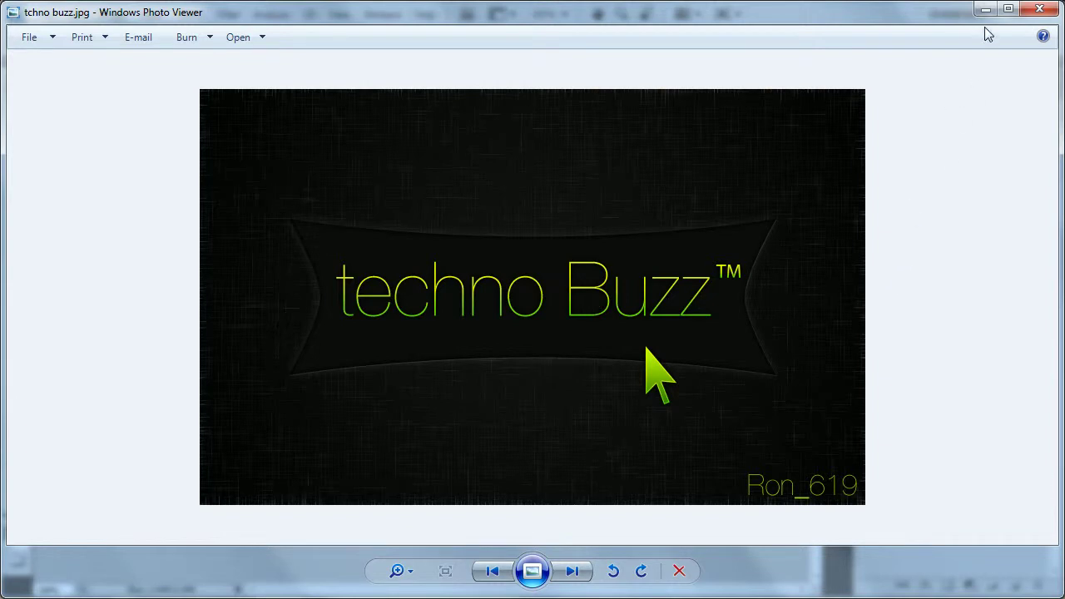
Step: Close the techno Buzz preview in Windows Photo Viewer to reveal the heart and arrow design
{"action": "left_click", "coordinate": [1039, 12]}
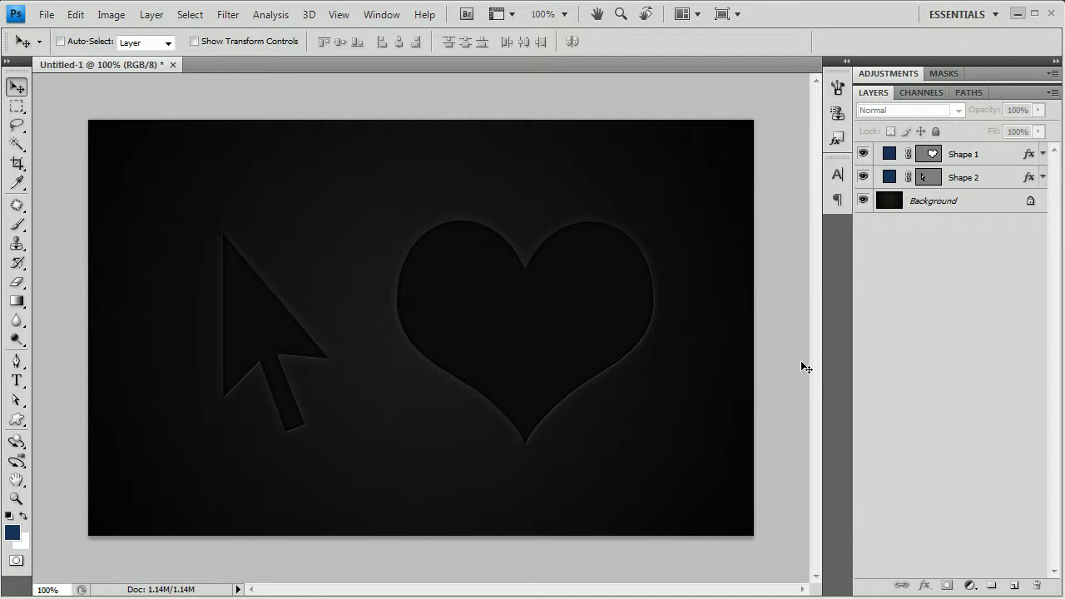
Step: Create an 800×500 px, 72 ppi white document and unlock its Background layer
{"action": "key", "text": "ctrl+n"}
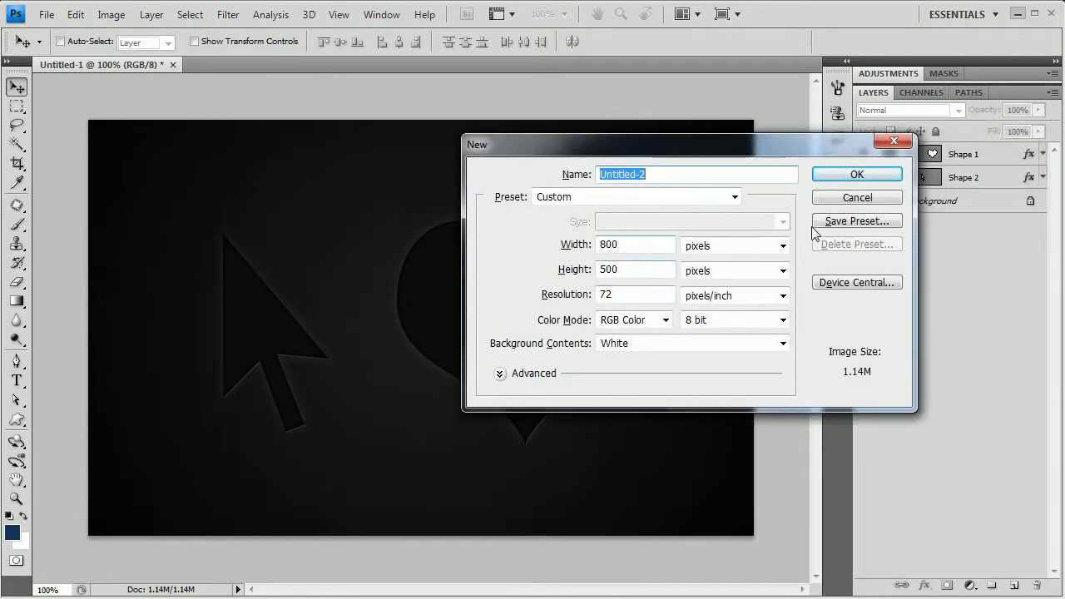
{"action": "left_click", "coordinate": [856, 174]}
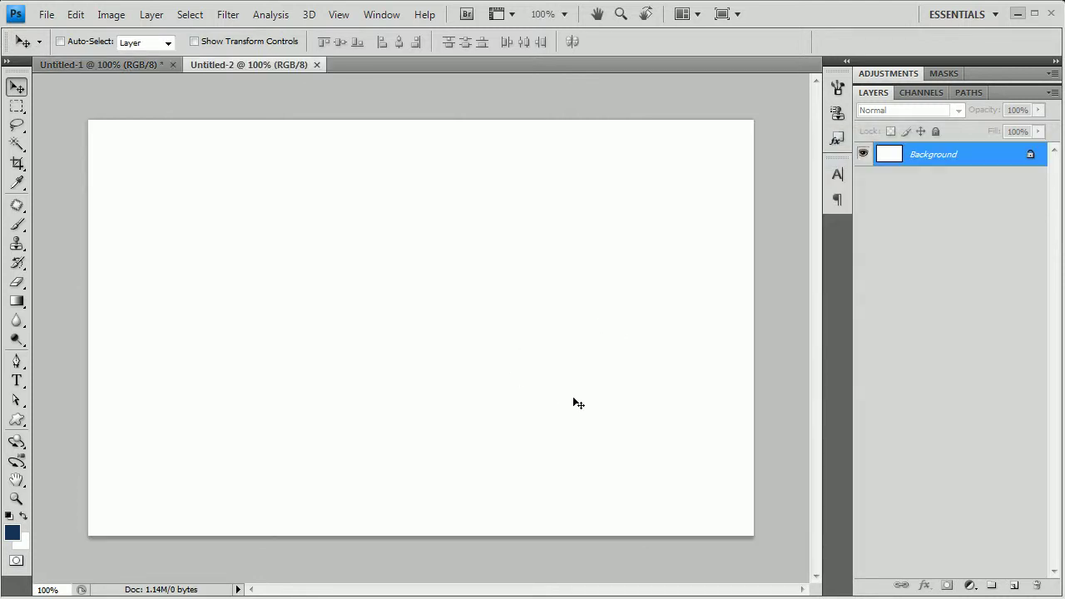
{"action": "double_click", "coordinate": [969, 168]}
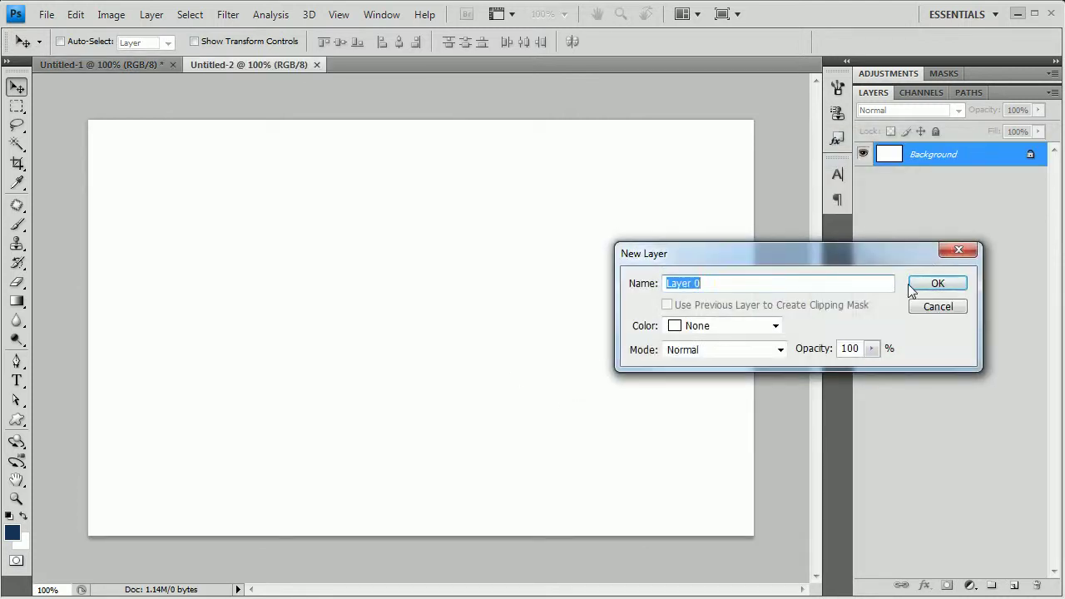
Step: Convert the background to Layer 0 and give it a near-black Gradient Overlay
{"action": "left_click", "coordinate": [947, 284]}
{"action": "double_click", "coordinate": [974, 167]}
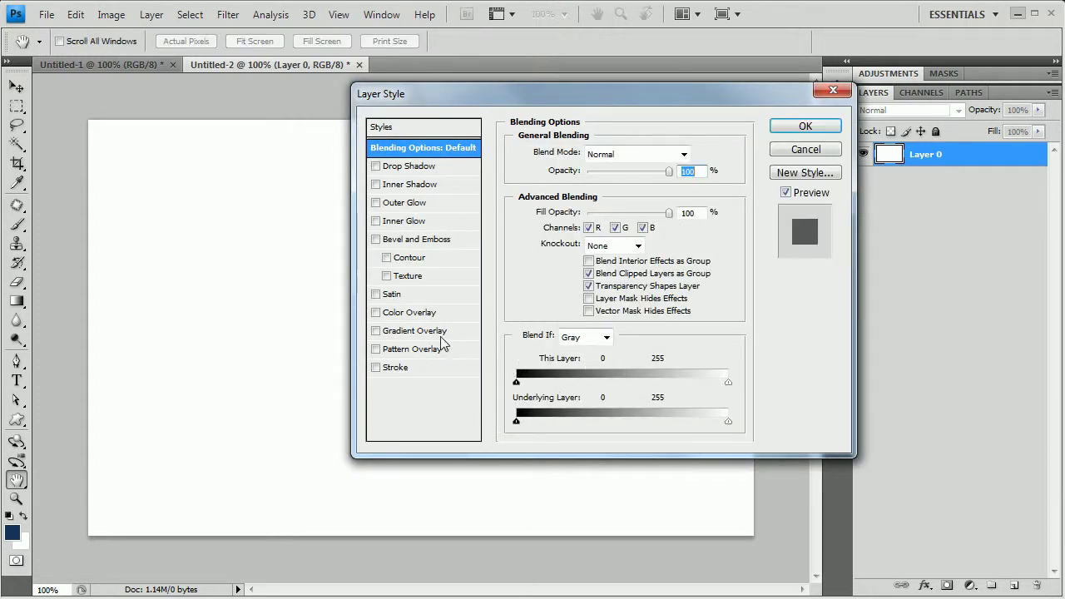
{"action": "left_click", "coordinate": [420, 331]}
{"action": "left_click", "coordinate": [649, 189]}
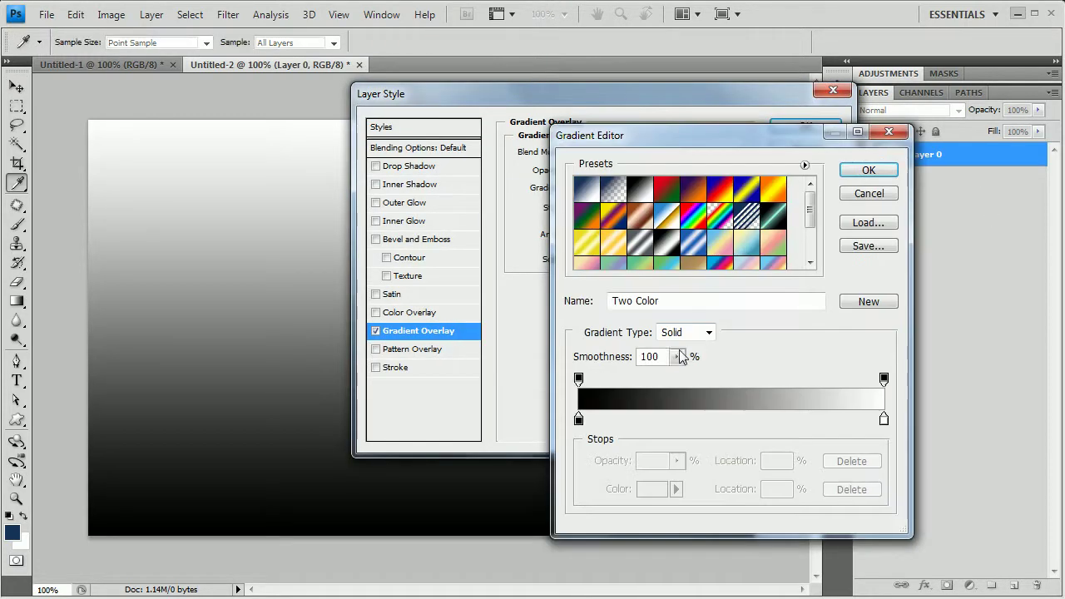
{"action": "left_click", "coordinate": [884, 420]}
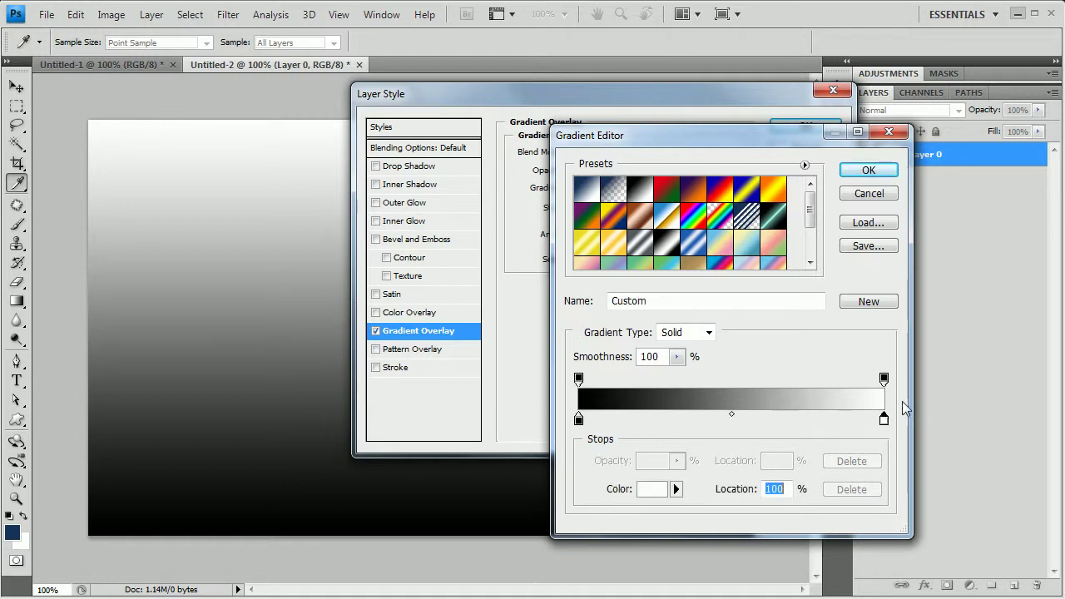
{"action": "left_click", "coordinate": [653, 488]}
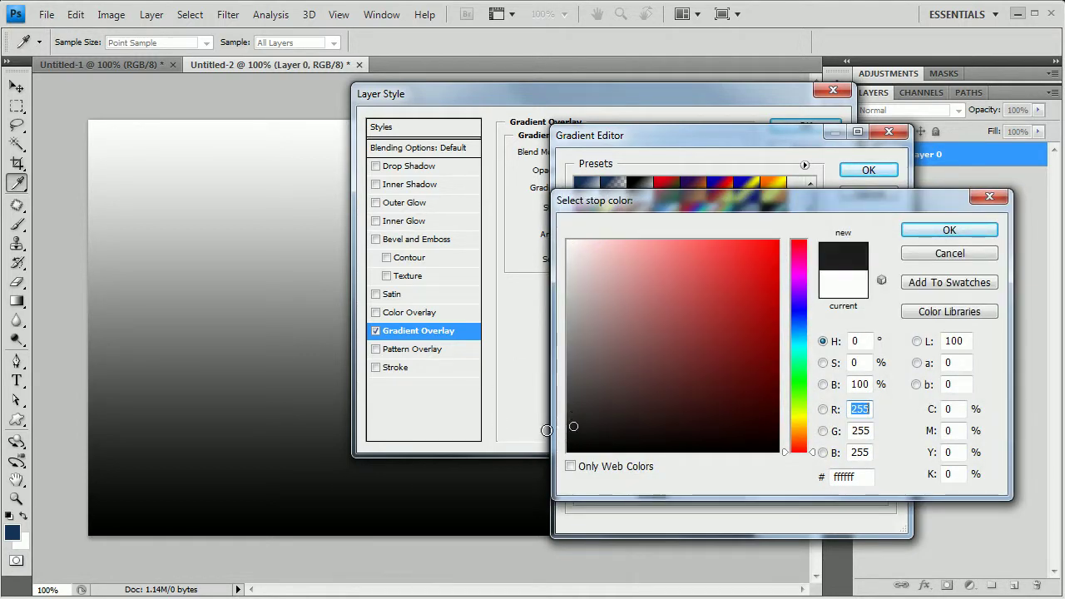
{"action": "left_click", "coordinate": [568, 438]}
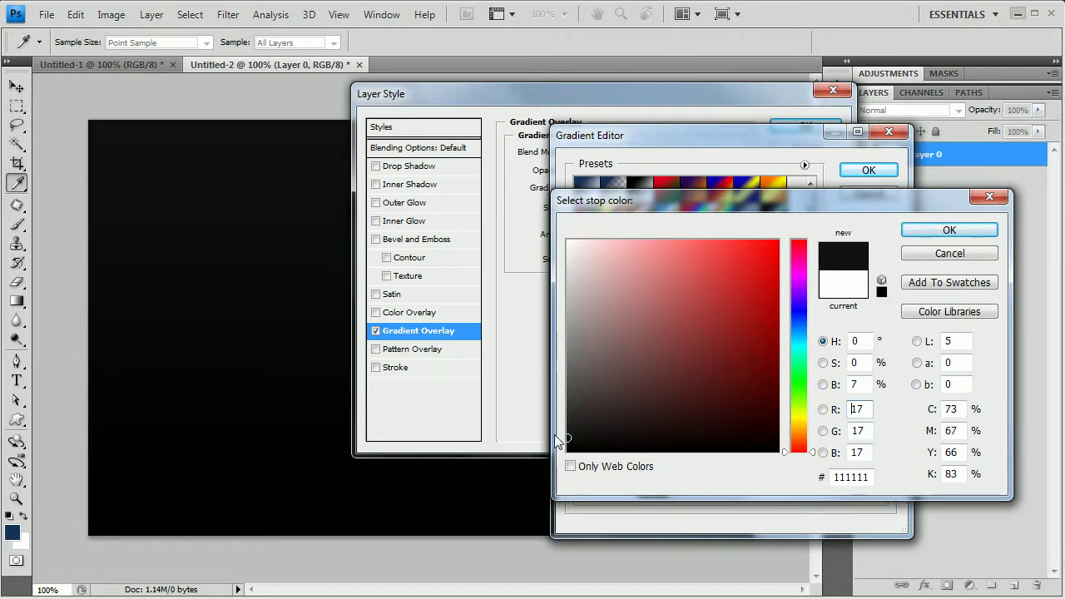
{"action": "left_click", "coordinate": [567, 426]}
{"action": "left_click", "coordinate": [931, 227]}
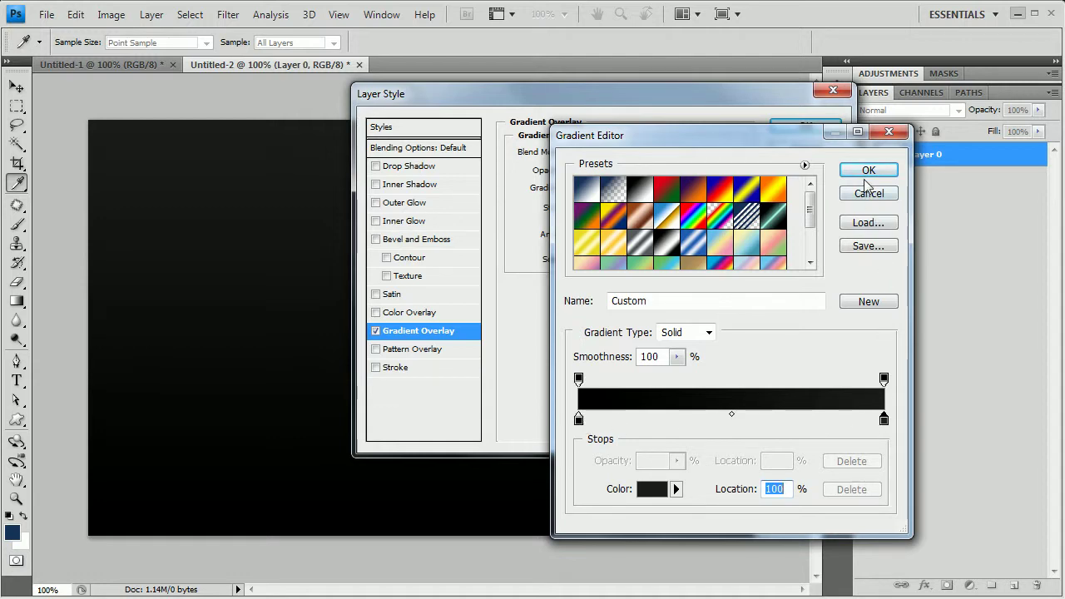
{"action": "left_click", "coordinate": [864, 173]}
Step: Make the gradient Radial and reversed, with Scale 150 and Angle 0, and apply it
{"action": "left_click", "coordinate": [601, 210]}
{"action": "left_click", "coordinate": [610, 242]}
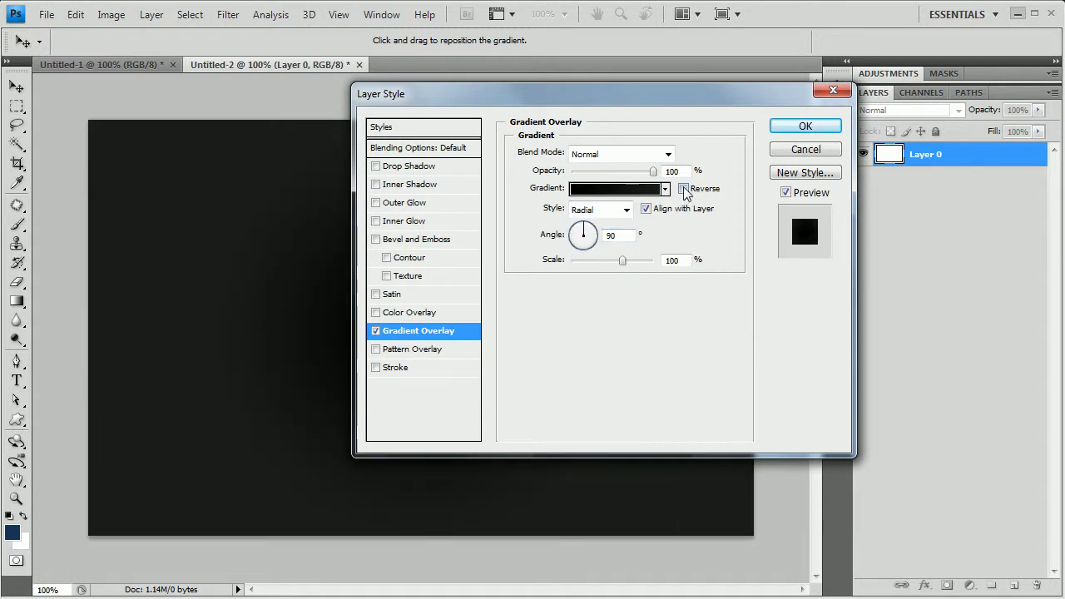
{"action": "left_click_drag", "start_coordinate": [623, 262], "coordinate": [645, 261]}
{"action": "type", "text": "150"}
{"action": "key", "text": "Tab"}
{"action": "type", "text": "0"}
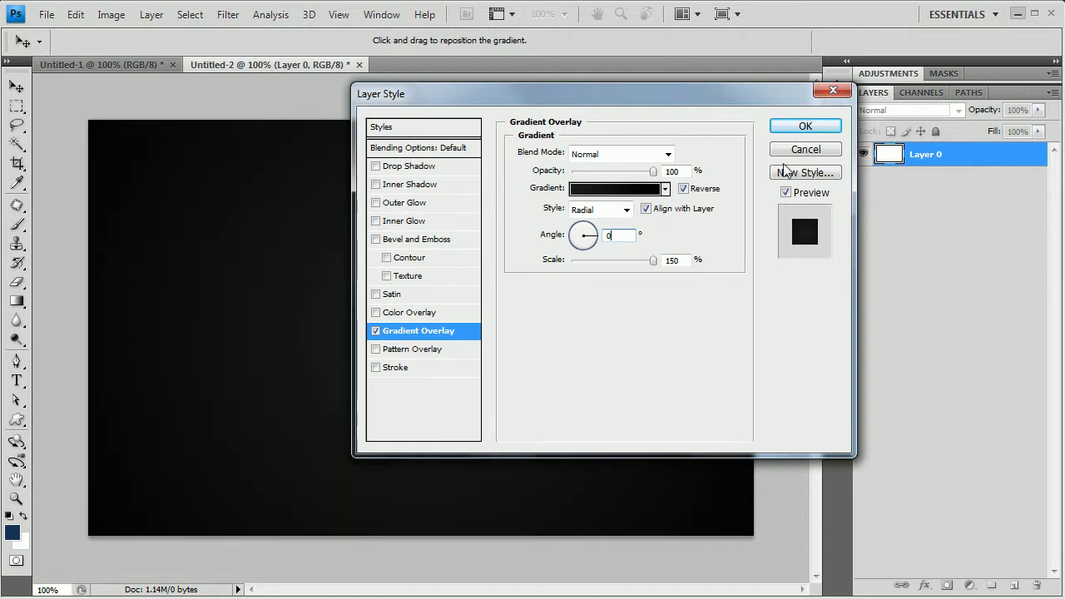
{"action": "left_click", "coordinate": [805, 127]}
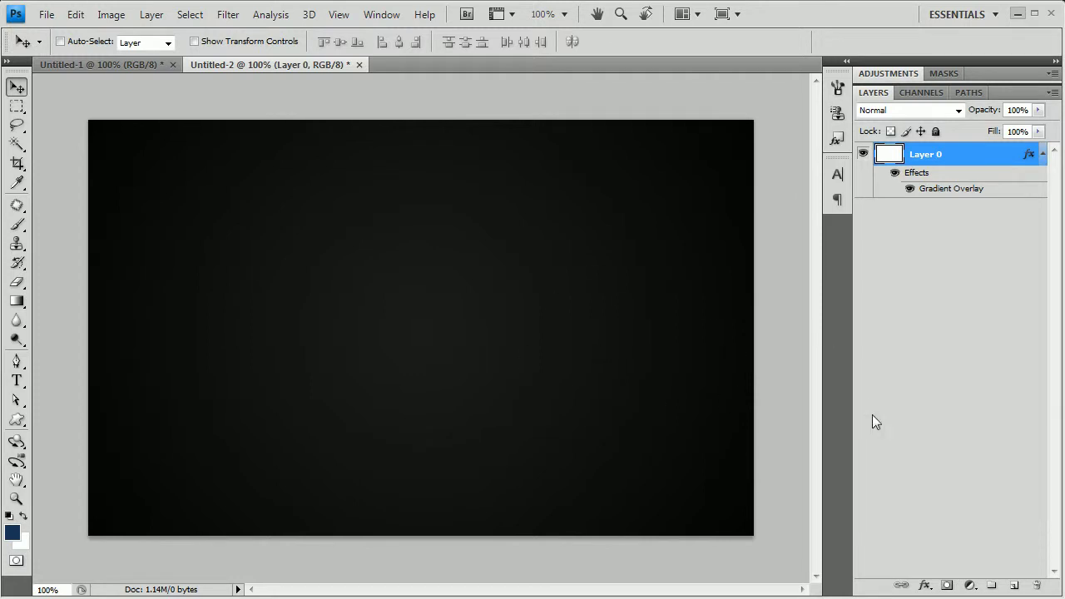
Step: Flatten Layer 0 into a single Background layer with the gradient baked in
{"action": "right_click", "coordinate": [940, 153]}
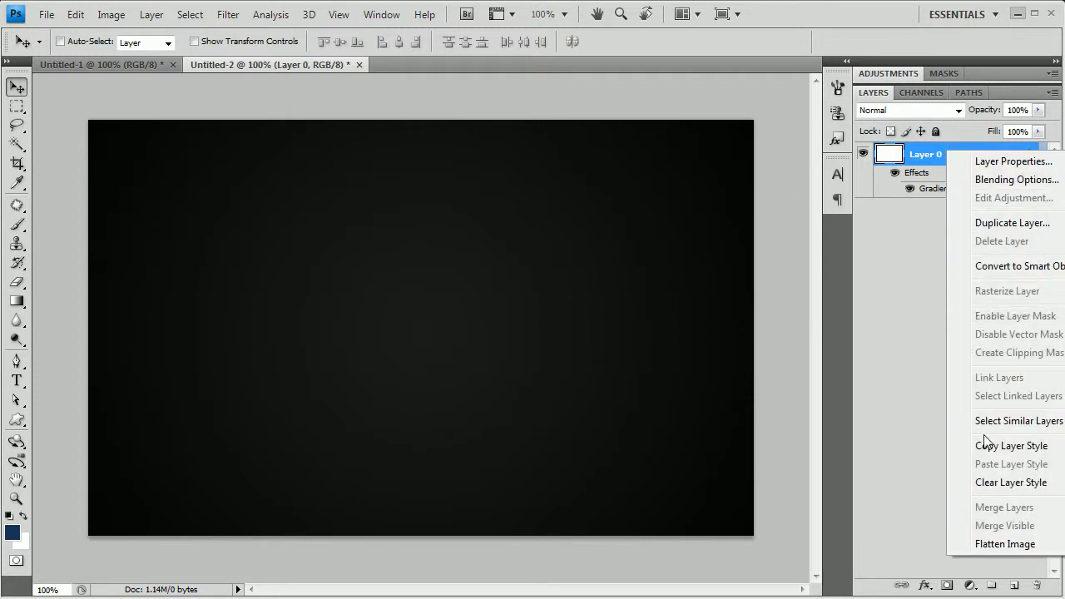
{"action": "left_click", "coordinate": [982, 541]}
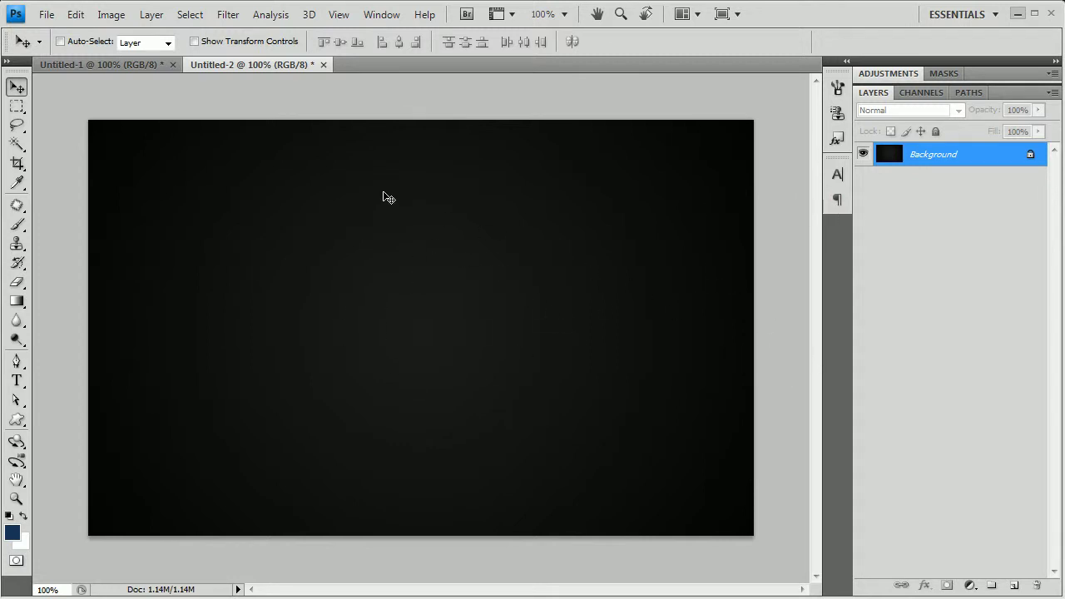
Step: Apply the Spatter filter at Spray Radius 25, Smoothness 15, then repeat it once more
{"action": "left_click", "coordinate": [228, 14]}
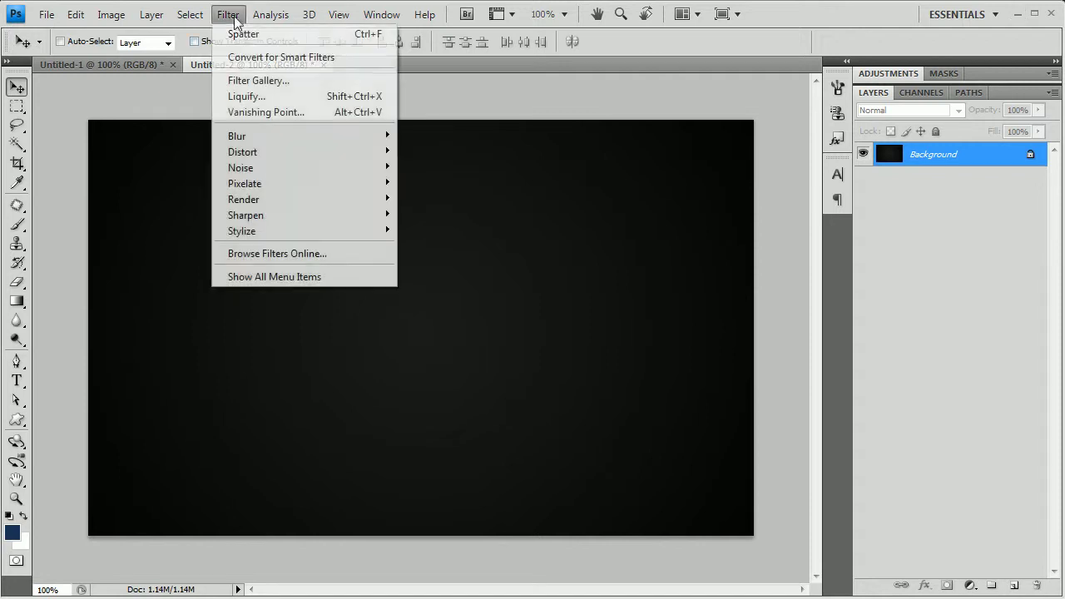
{"action": "left_click", "coordinate": [278, 277]}
{"action": "mouse_move", "coordinate": [258, 164]}
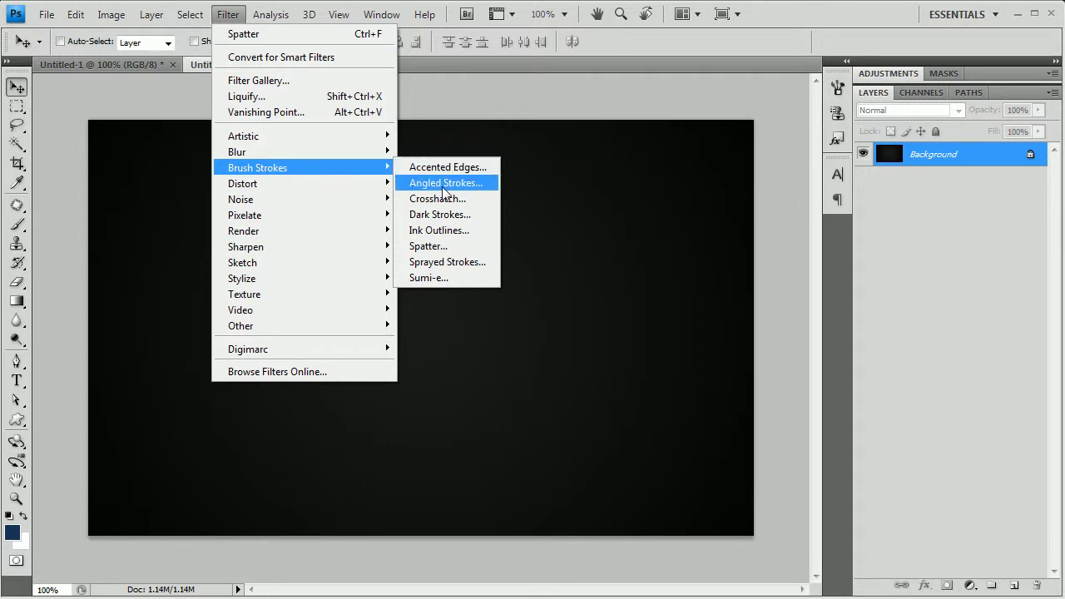
{"action": "left_click", "coordinate": [456, 245]}
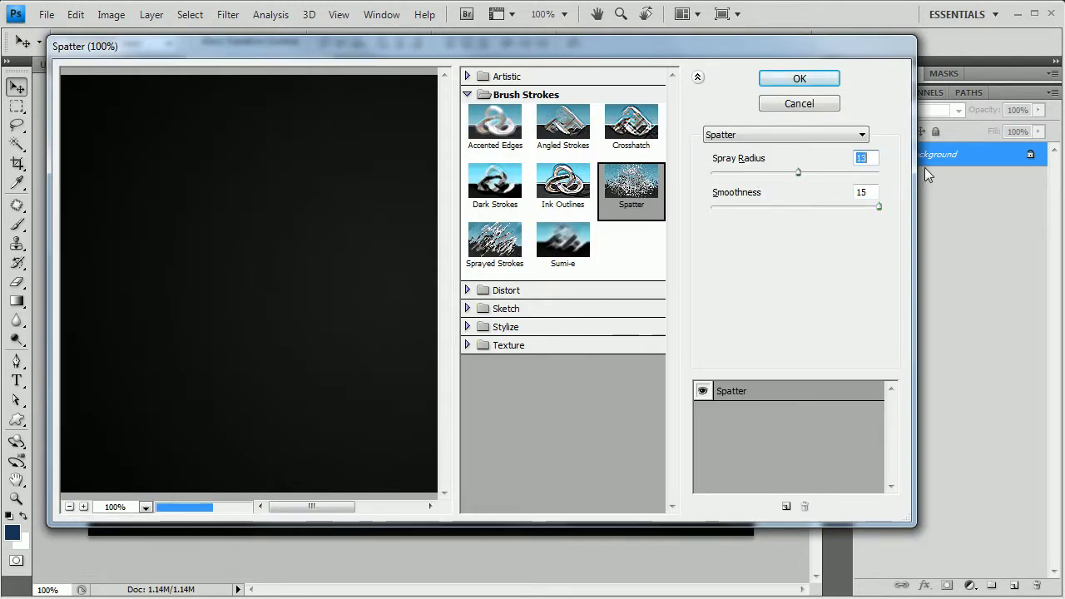
{"action": "left_click_drag", "start_coordinate": [880, 206], "coordinate": [828, 206]}
{"action": "key", "text": "ctrl+z"}
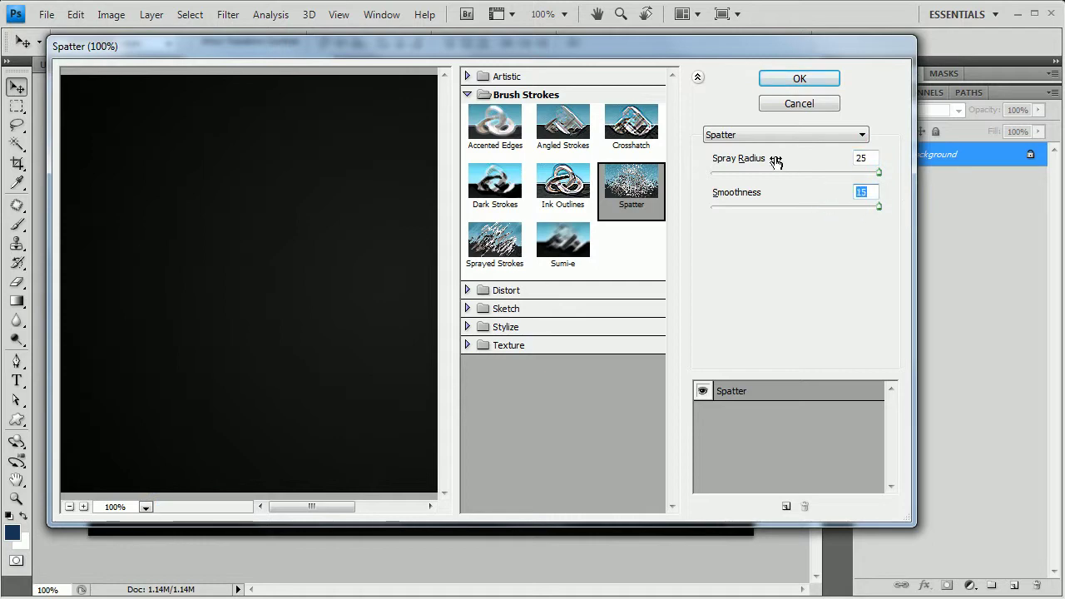
{"action": "left_click", "coordinate": [799, 79]}
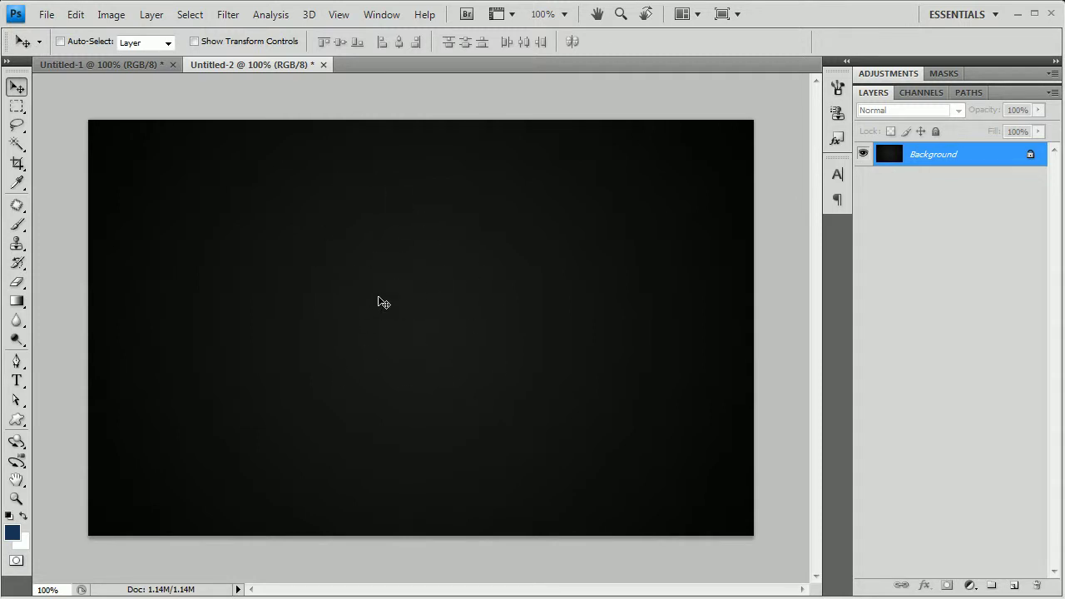
{"action": "left_click", "coordinate": [228, 14]}
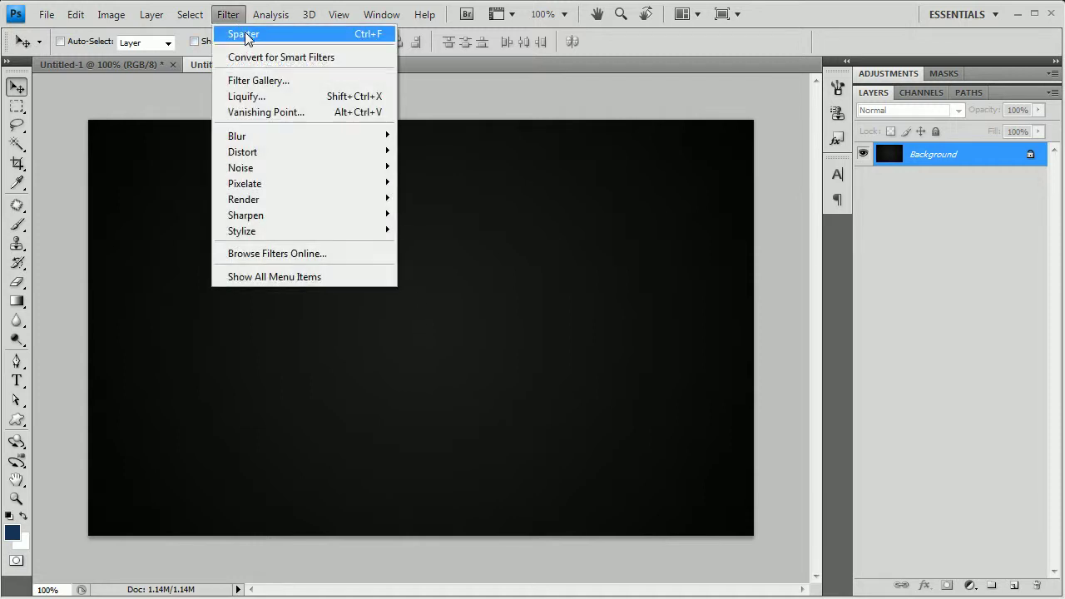
{"action": "left_click", "coordinate": [306, 35]}
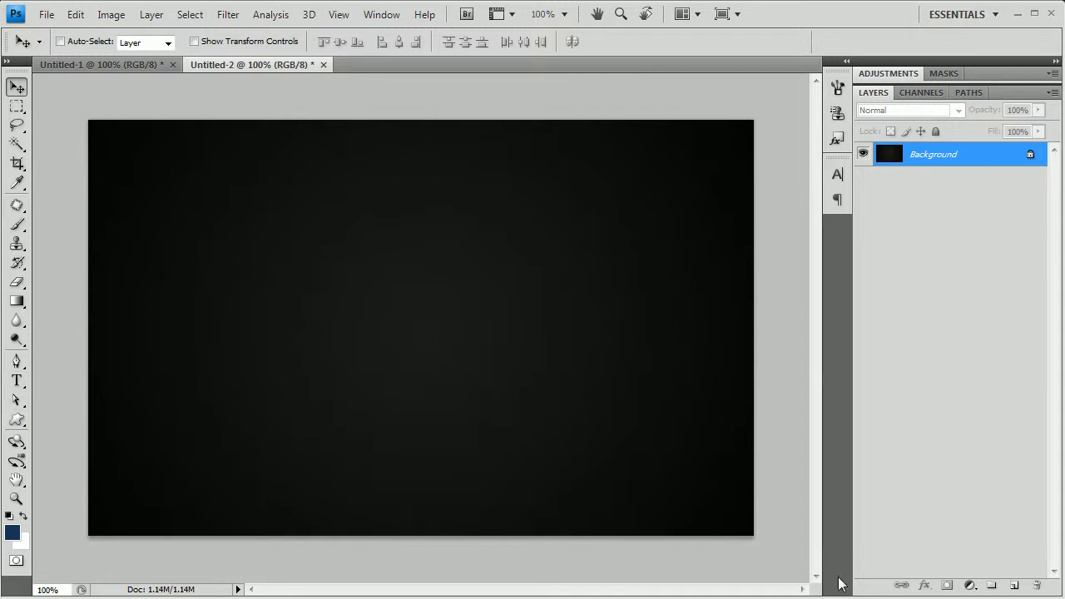
Step: Add a new layer and choose the heart from the Custom Shape picker
{"action": "left_click", "coordinate": [1013, 585]}
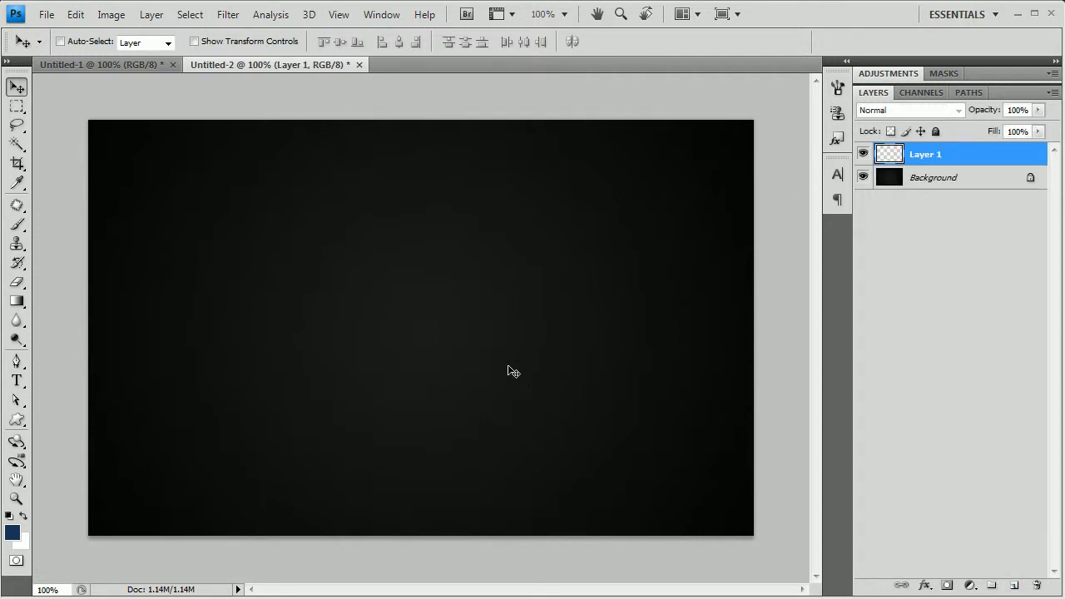
{"action": "left_click", "coordinate": [25, 416]}
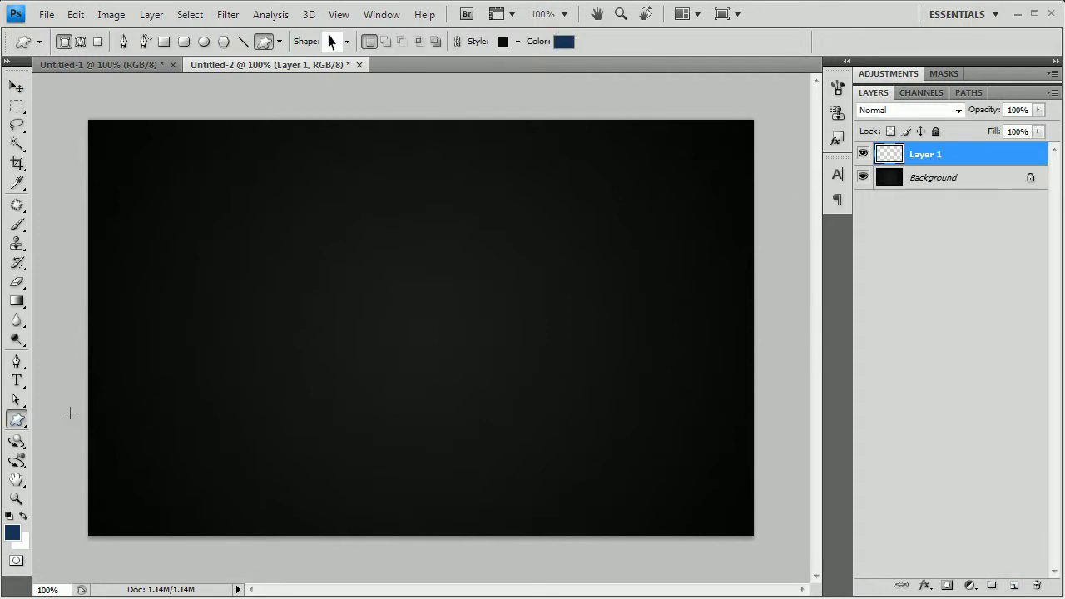
{"action": "left_click", "coordinate": [345, 42]}
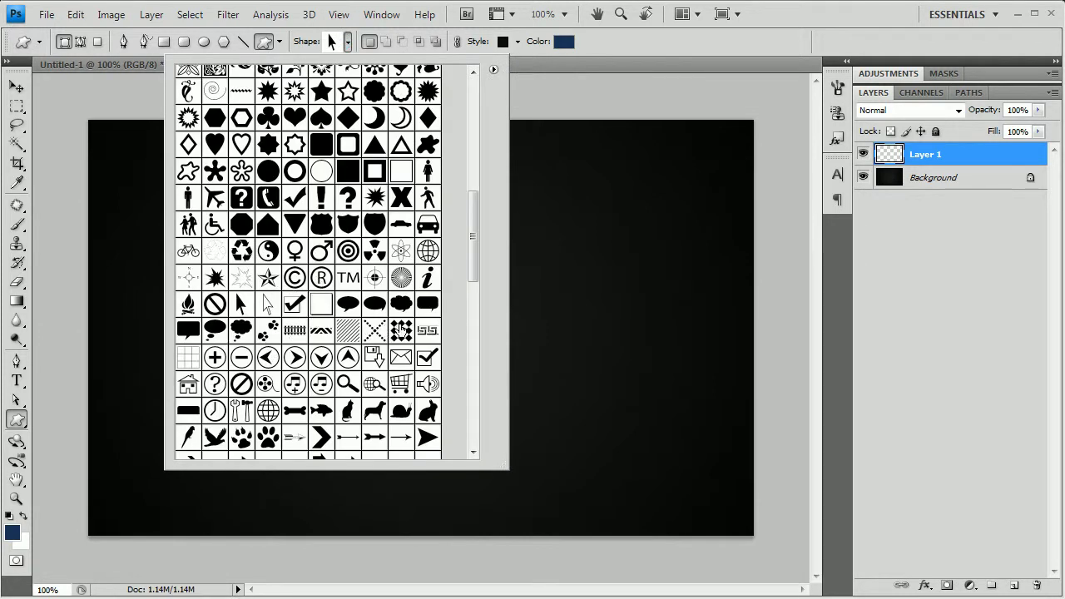
{"action": "left_click_drag", "start_coordinate": [473, 241], "coordinate": [472, 333]}
{"action": "scroll", "coordinate": [469, 344], "scroll_direction": "down", "scroll_amount": 4}
{"action": "left_click", "coordinate": [347, 288]}
{"action": "left_click", "coordinate": [549, 287]}
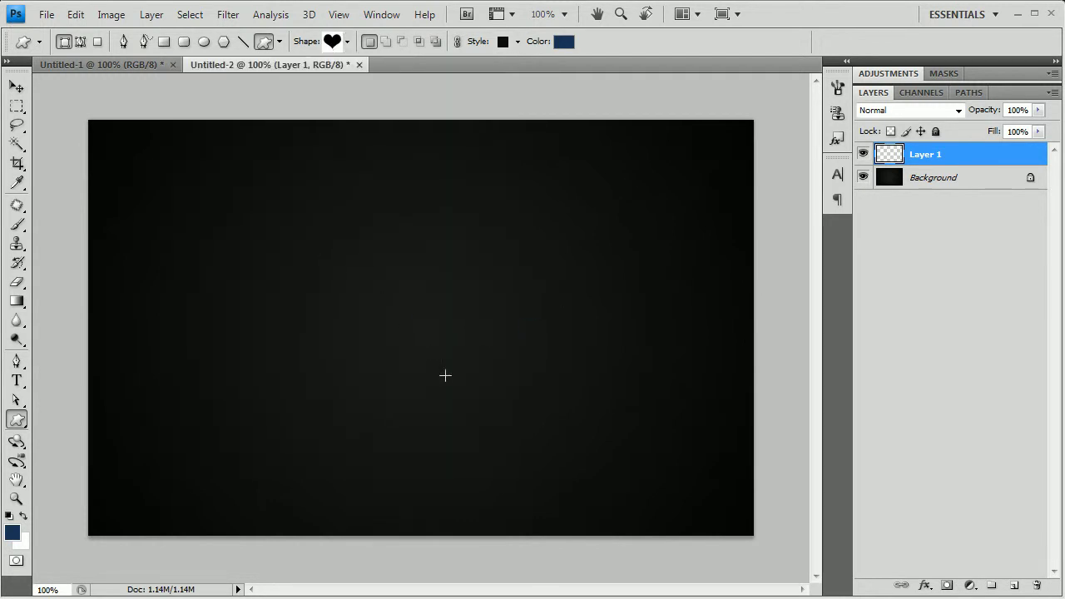
Step: Draw the heart near the canvas centre and shift it slightly up and left
{"action": "left_click_drag", "start_coordinate": [449, 379], "coordinate": [611, 483]}
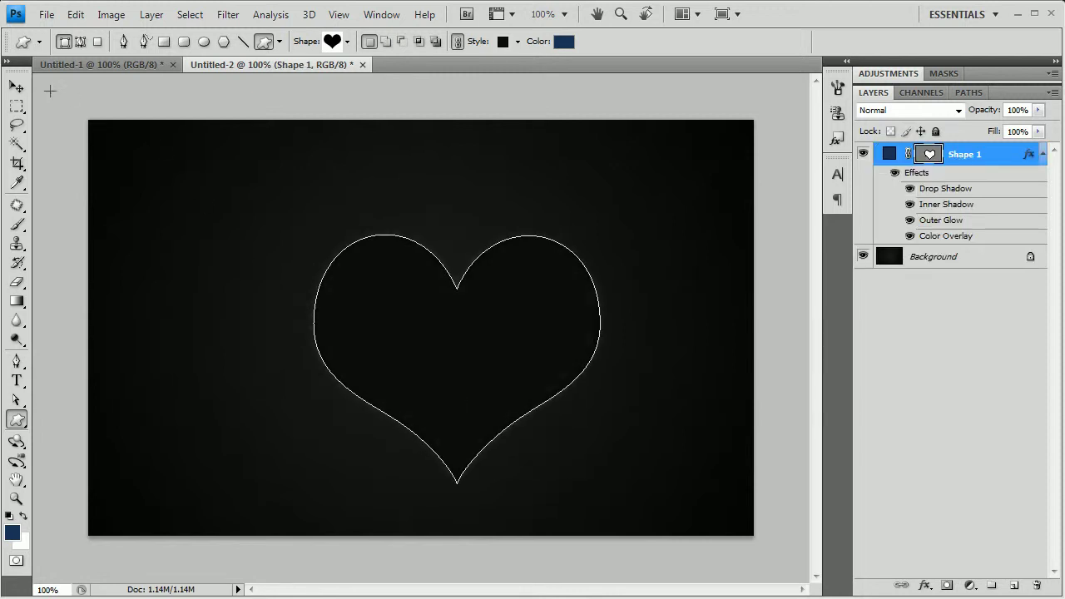
{"action": "left_click", "coordinate": [16, 86]}
{"action": "left_click_drag", "start_coordinate": [466, 362], "coordinate": [416, 335]}
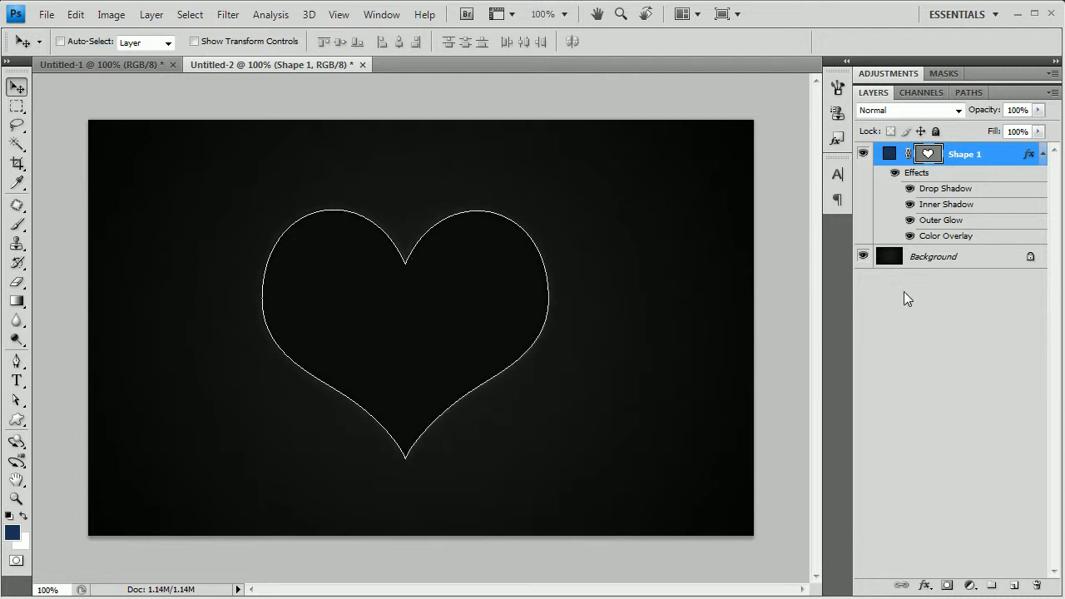
{"action": "left_click", "coordinate": [953, 259]}
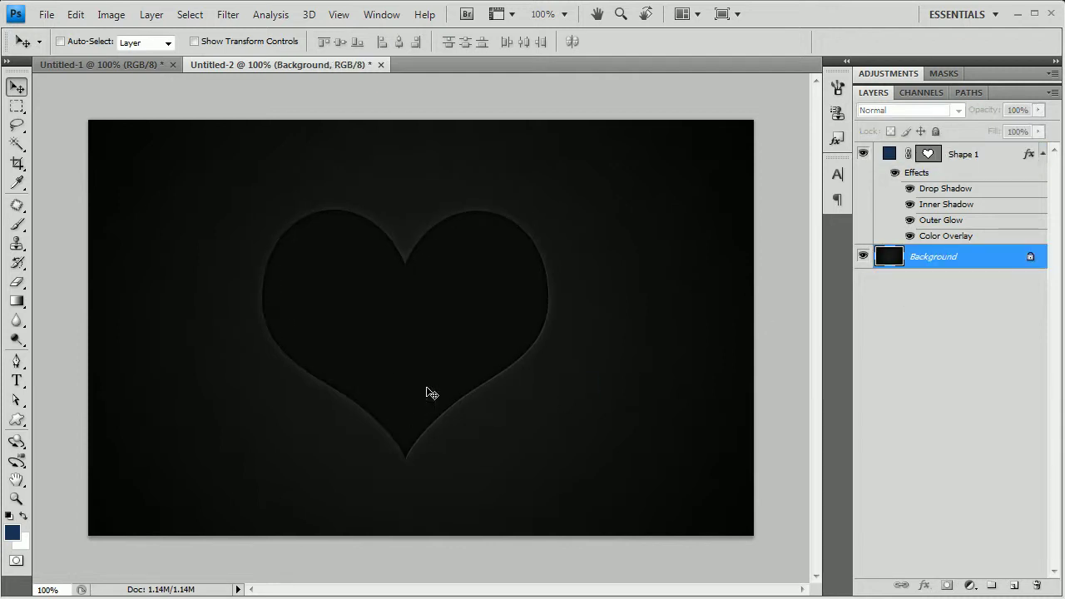
Step: Clear all layer style effects from the Shape 1 heart layer
{"action": "left_click", "coordinate": [992, 162]}
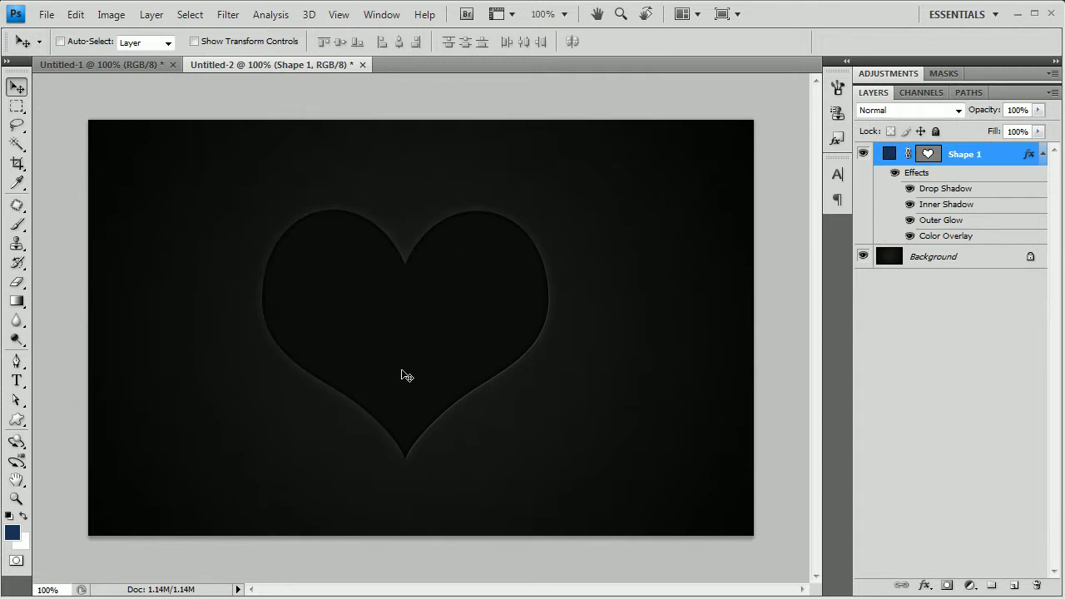
{"action": "right_click", "coordinate": [974, 164]}
{"action": "left_click", "coordinate": [1003, 559]}
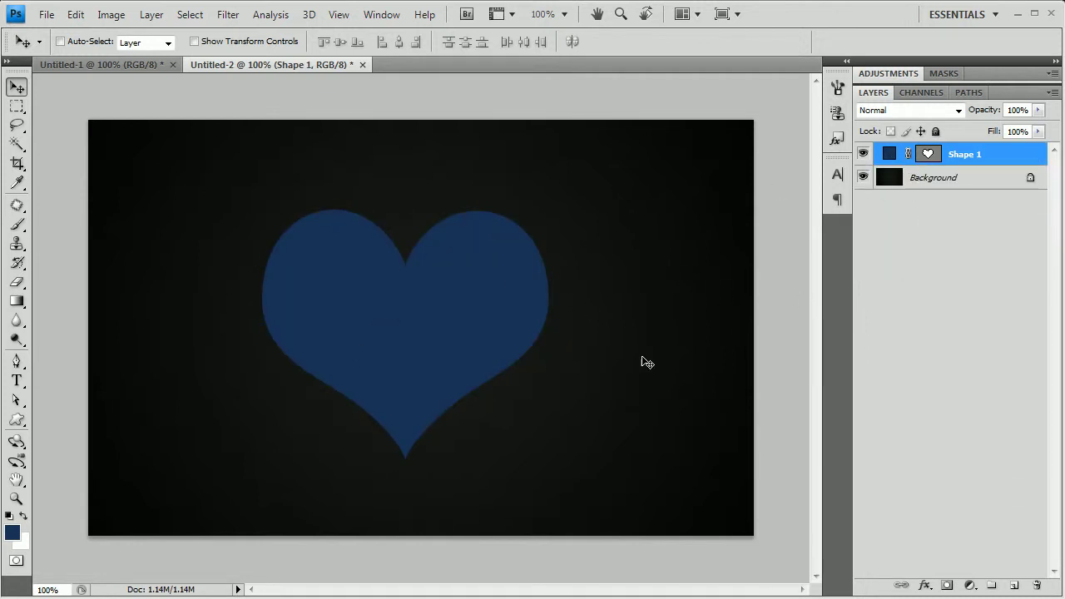
Step: Change the heart's fill to solid black and bring up its Layer Style settings
{"action": "double_click", "coordinate": [889, 153]}
{"action": "left_click", "coordinate": [574, 439]}
{"action": "left_click", "coordinate": [944, 233]}
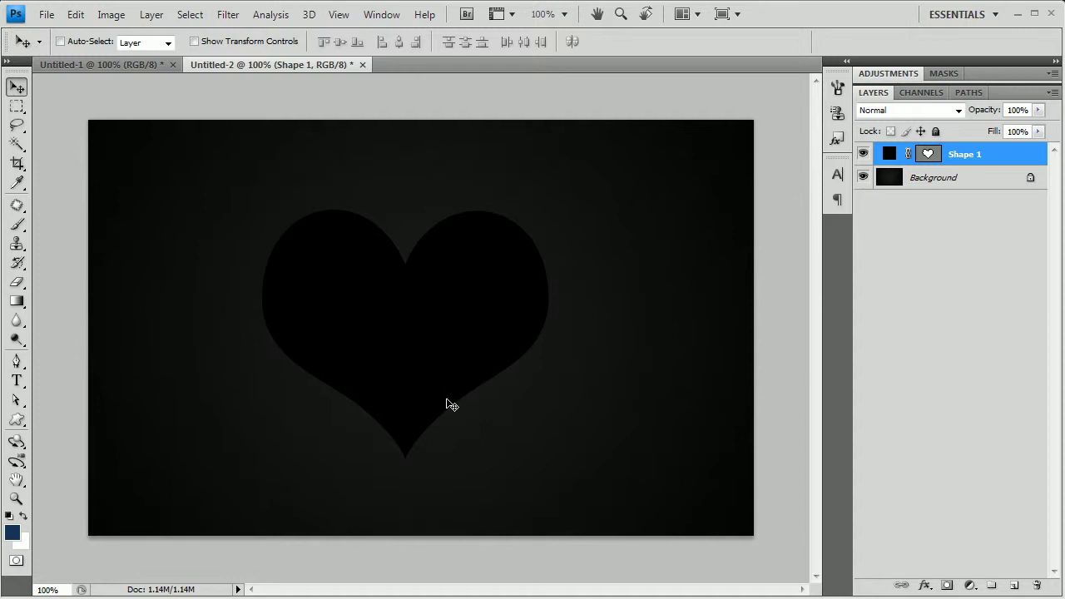
{"action": "double_click", "coordinate": [990, 156]}
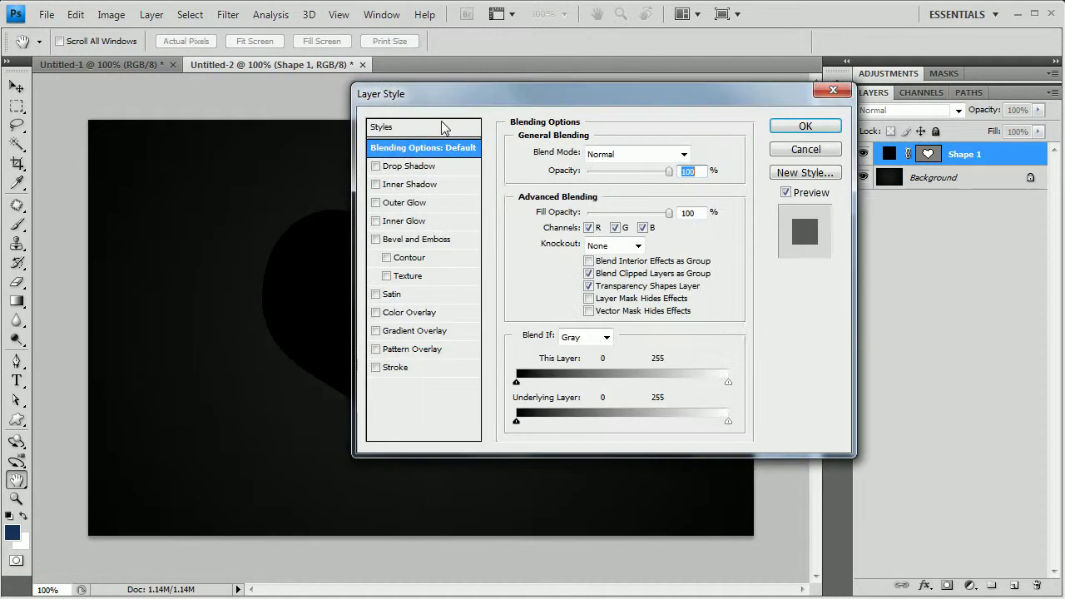
{"action": "left_click_drag", "start_coordinate": [491, 109], "coordinate": [565, 132]}
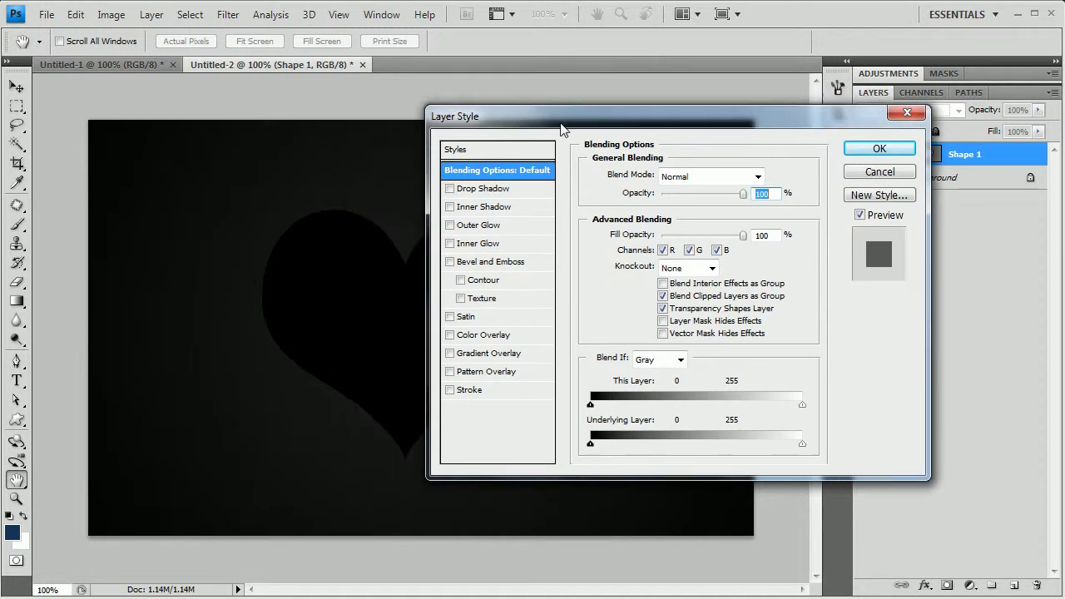
Step: Add a white Normal-mode drop shadow to the heart with 1 px distance and 0 px size
{"action": "left_click", "coordinate": [479, 188]}
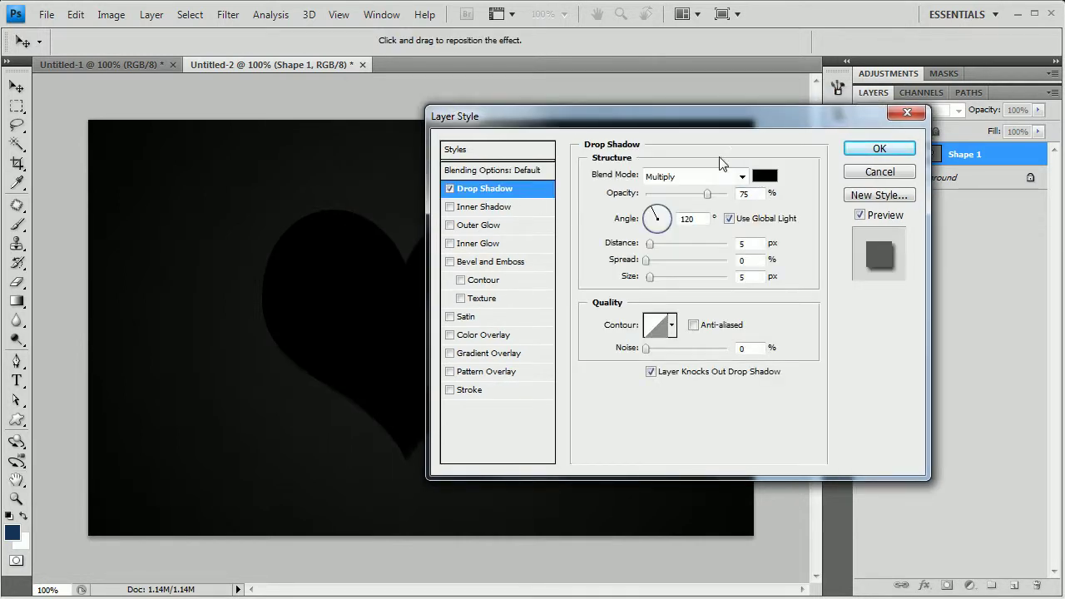
{"action": "left_click_drag", "start_coordinate": [648, 127], "coordinate": [721, 127]}
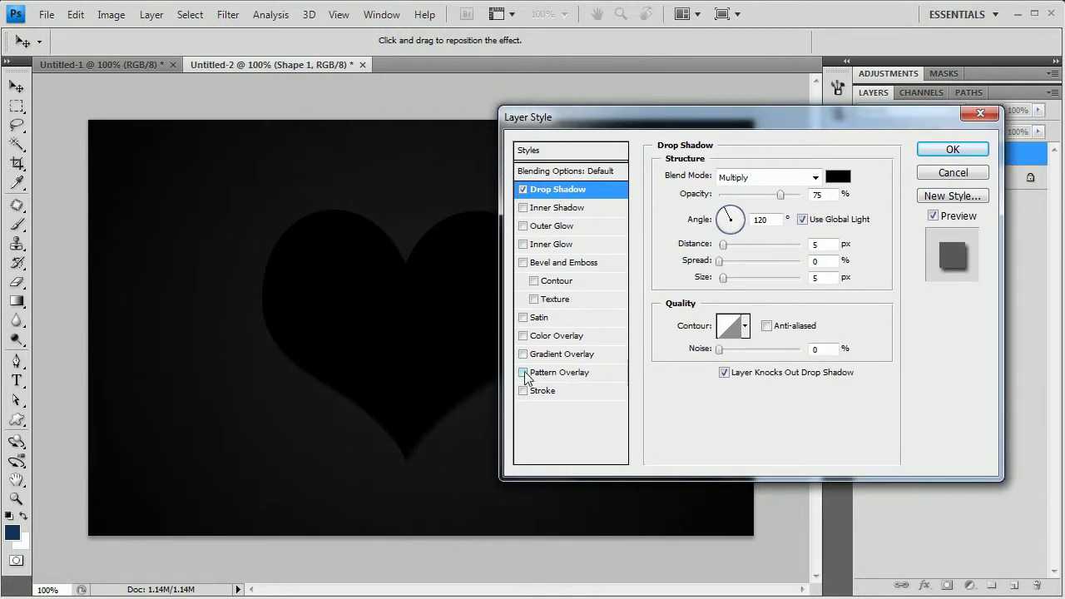
{"action": "left_click", "coordinate": [838, 176]}
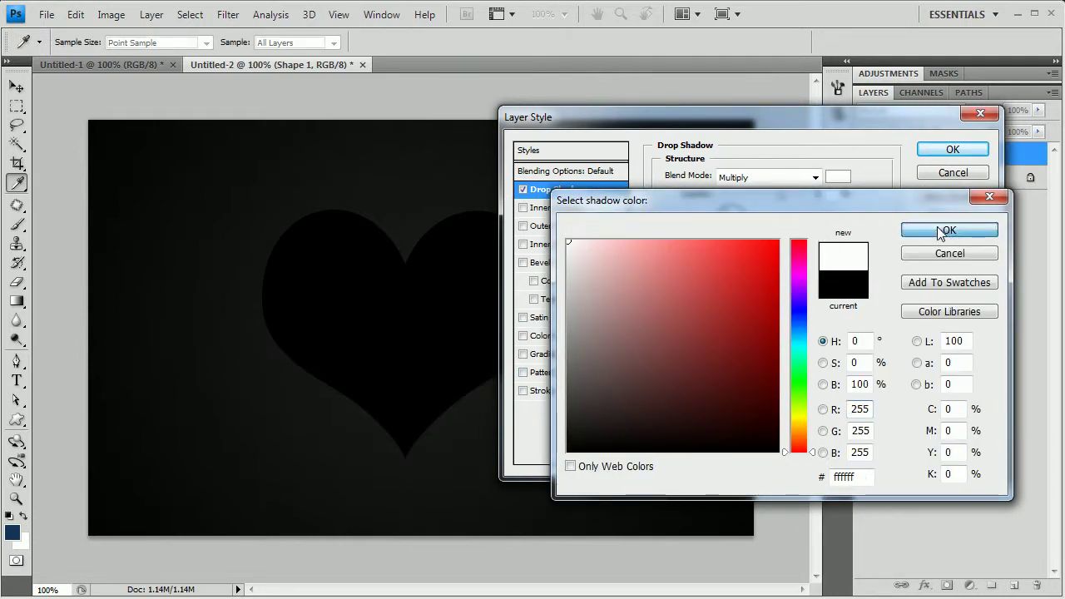
{"action": "left_click", "coordinate": [946, 230]}
{"action": "left_click", "coordinate": [766, 180]}
{"action": "left_click", "coordinate": [799, 191]}
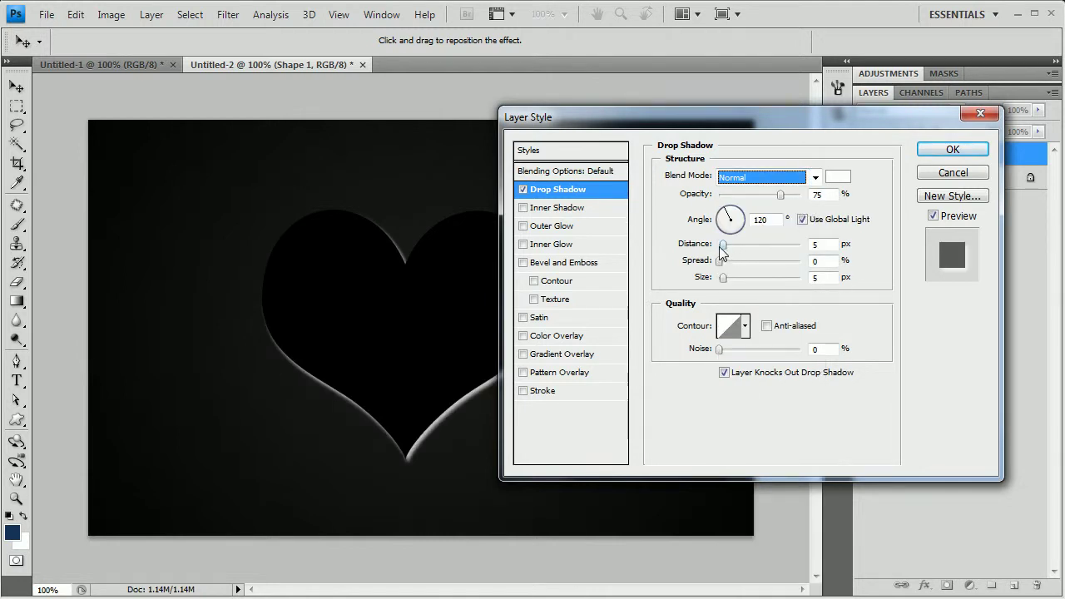
{"action": "left_click_drag", "start_coordinate": [722, 245], "coordinate": [692, 249]}
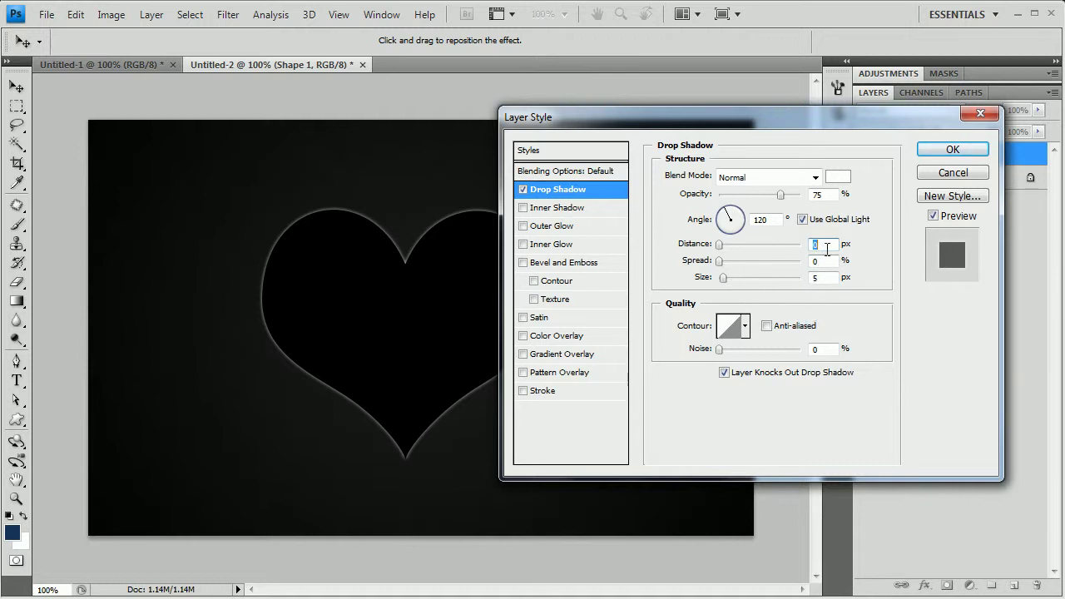
{"action": "type", "text": "1"}
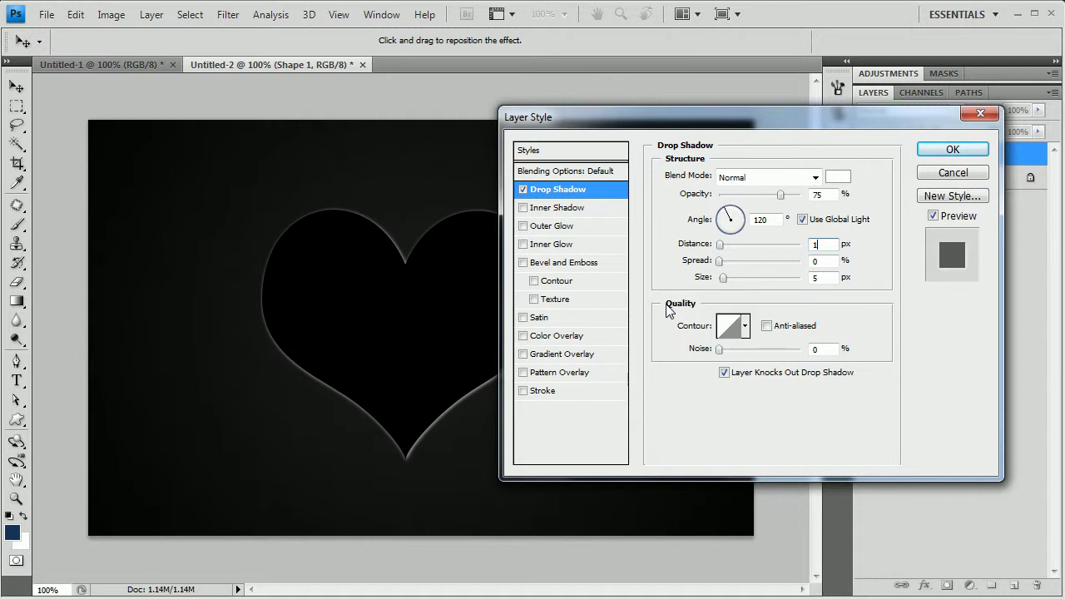
{"action": "mouse_move", "coordinate": [721, 279]}
{"action": "left_mouse_down"}
{"action": "mouse_move", "coordinate": [691, 281]}
{"action": "mouse_move", "coordinate": [703, 278]}
{"action": "left_mouse_up"}
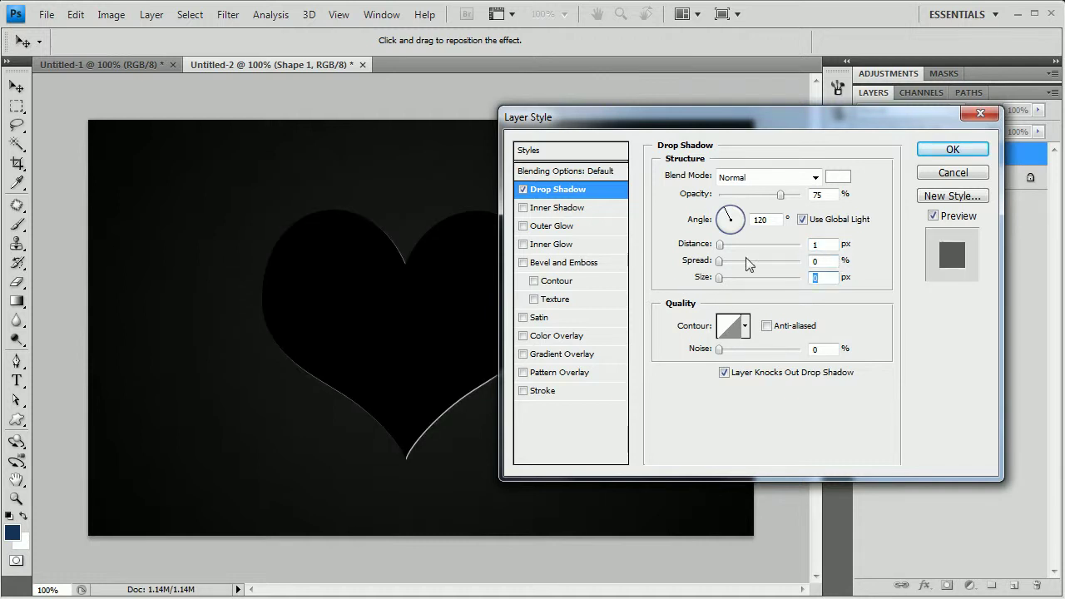
{"action": "left_click", "coordinate": [951, 160]}
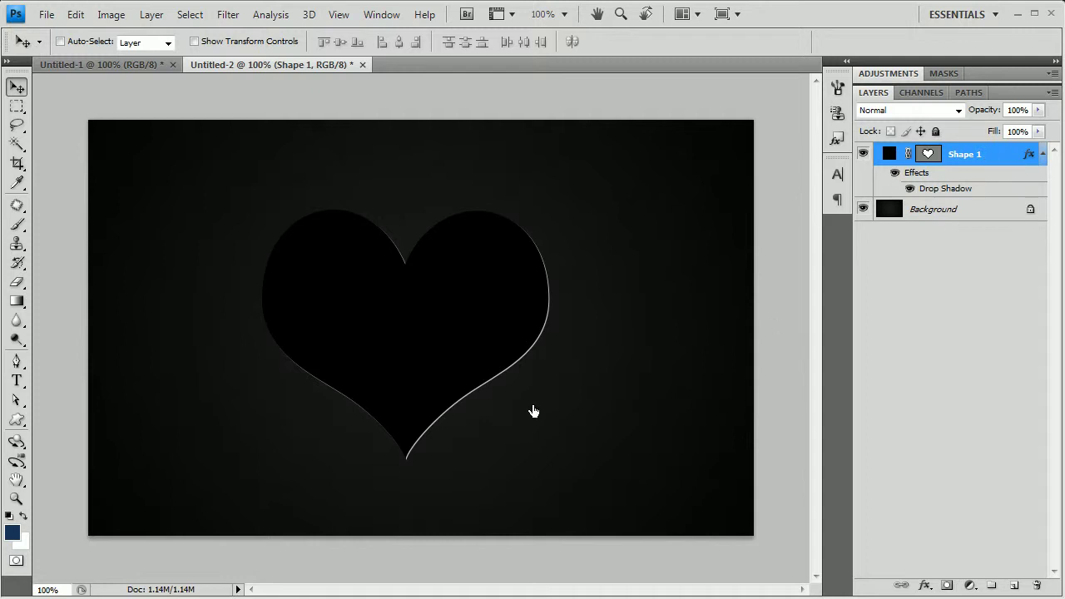
Step: Lower the heart's drop shadow opacity to 5, then check Untitled-1 and return to Untitled-2
{"action": "double_click", "coordinate": [994, 154]}
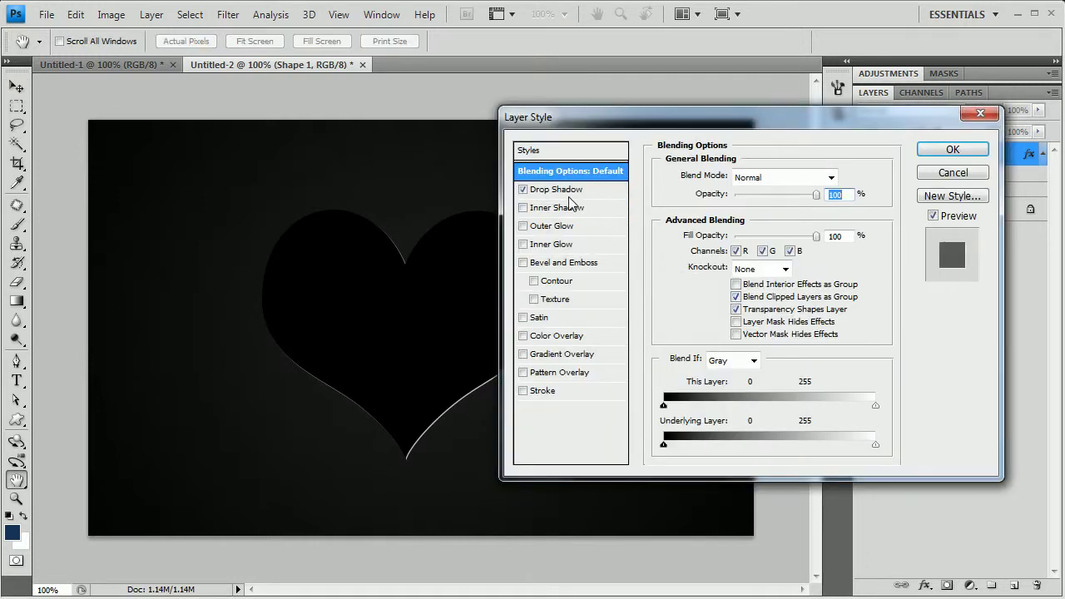
{"action": "left_click", "coordinate": [570, 190]}
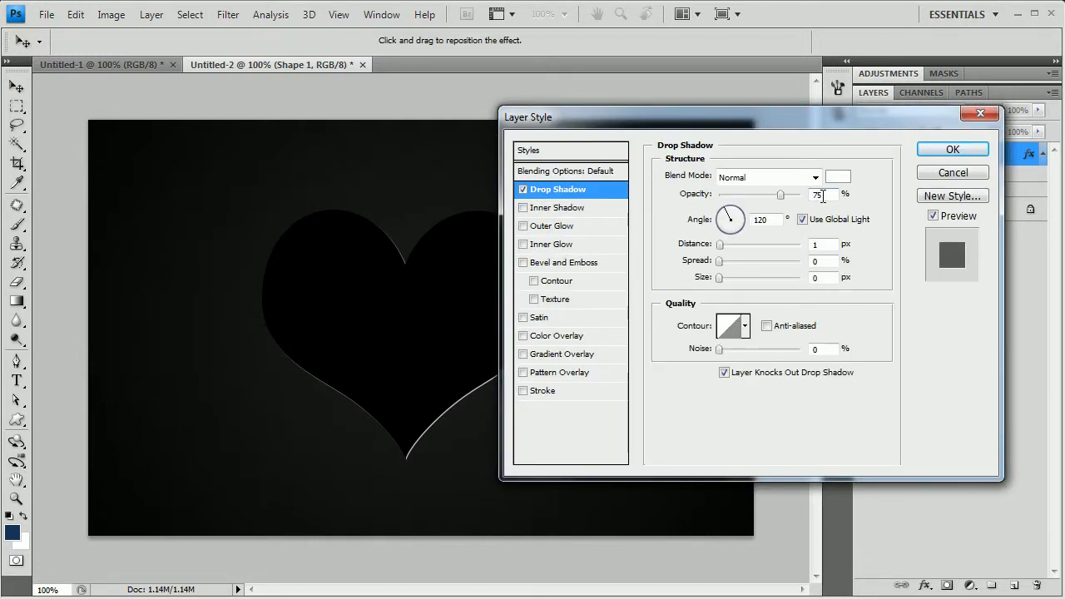
{"action": "double_click", "coordinate": [822, 196]}
{"action": "type", "text": "5"}
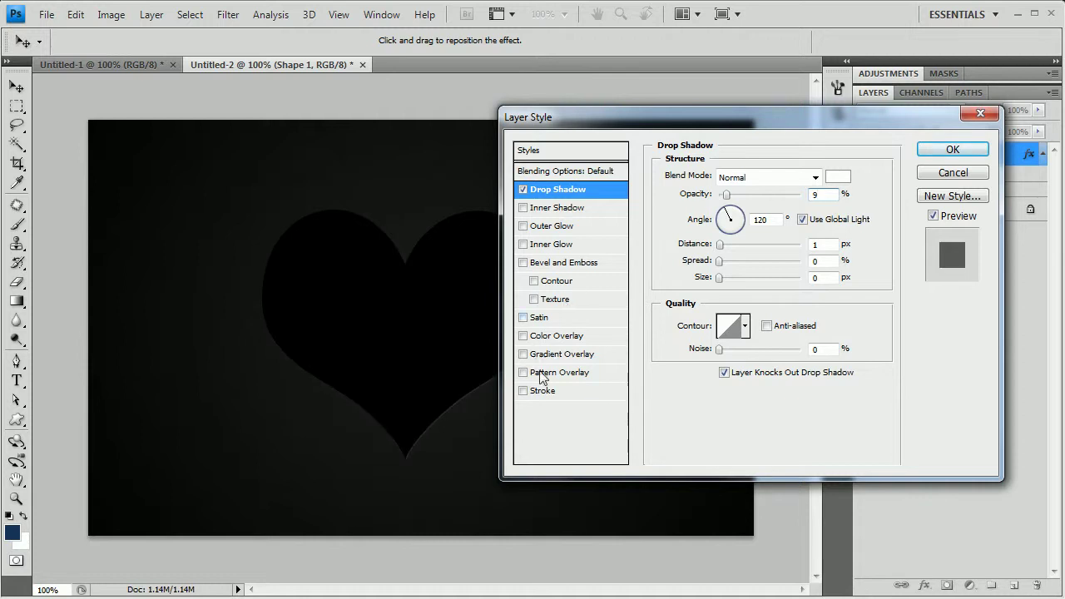
{"action": "left_click", "coordinate": [951, 150]}
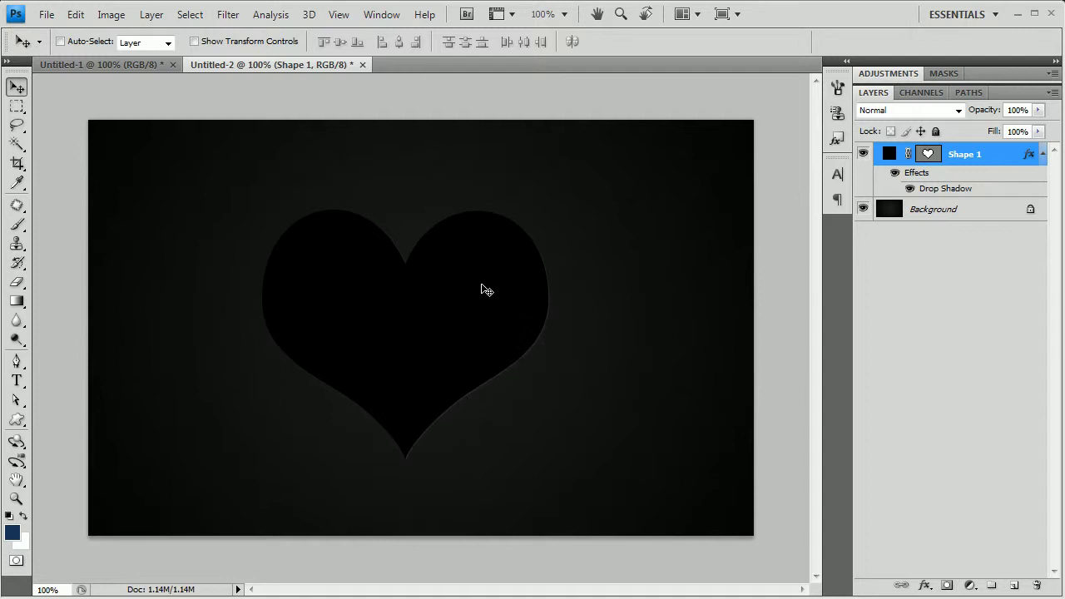
{"action": "left_click", "coordinate": [144, 64]}
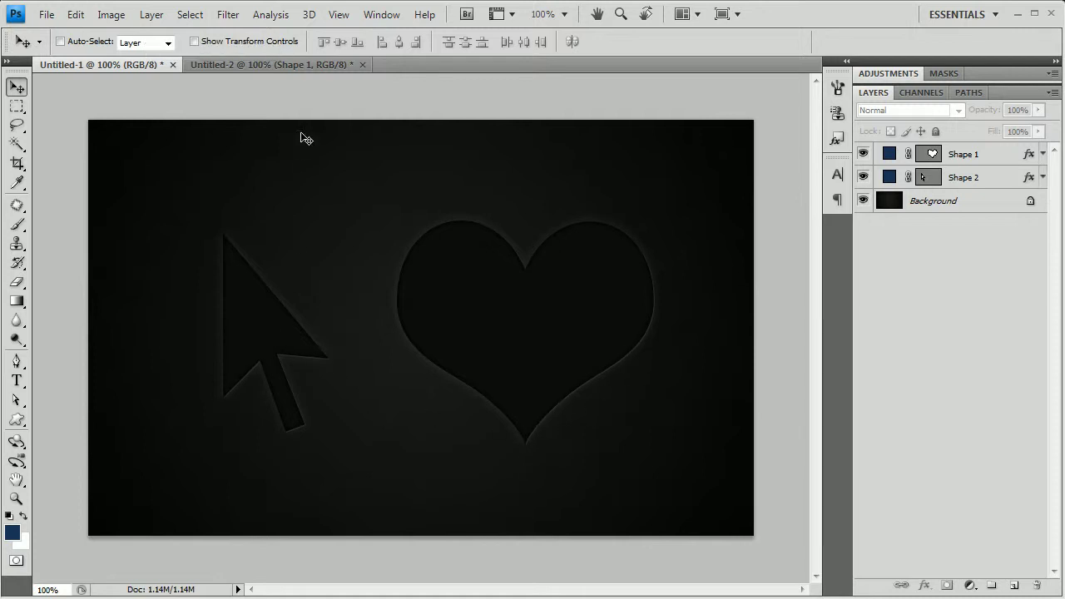
{"action": "left_click", "coordinate": [282, 64]}
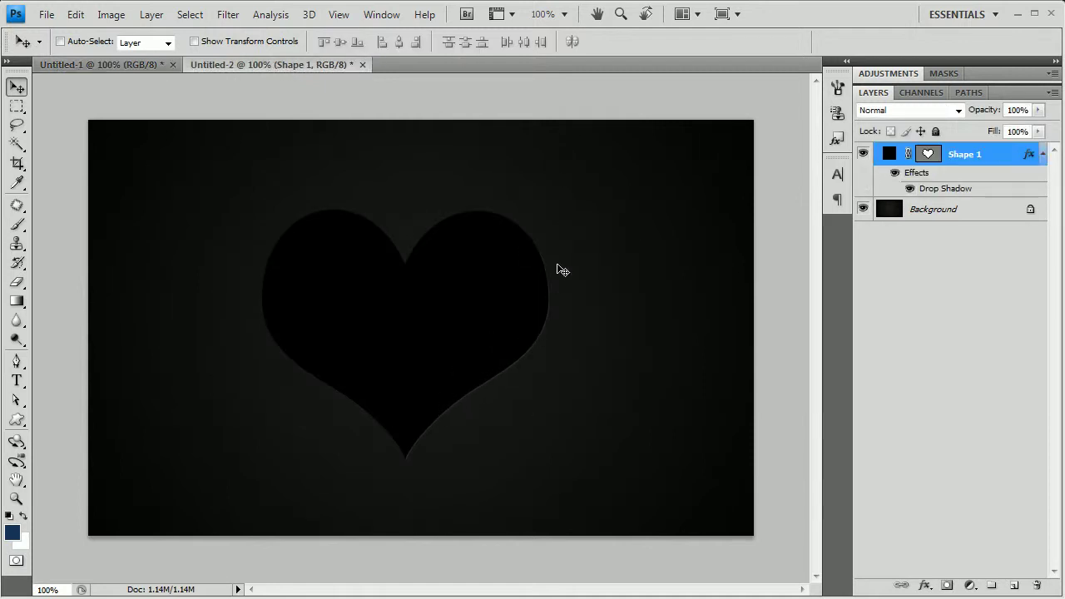
Step: Add an Outer Glow to the heart and set its colour to pure white
{"action": "double_click", "coordinate": [999, 154]}
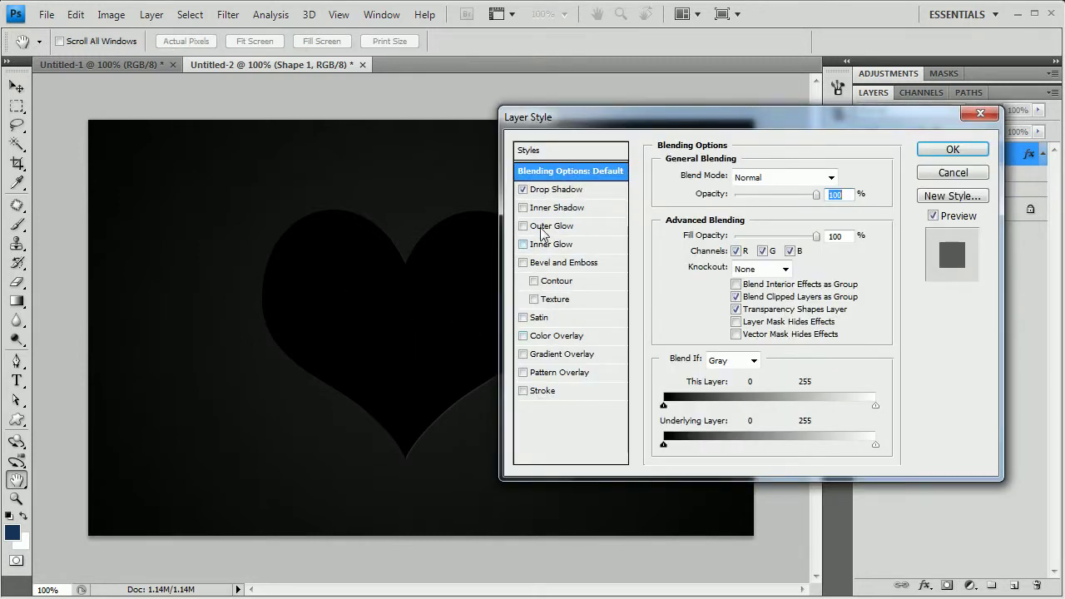
{"action": "left_click", "coordinate": [545, 227]}
{"action": "left_click", "coordinate": [698, 231]}
{"action": "left_click_drag", "start_coordinate": [716, 329], "coordinate": [456, 189]}
{"action": "left_click", "coordinate": [949, 232]}
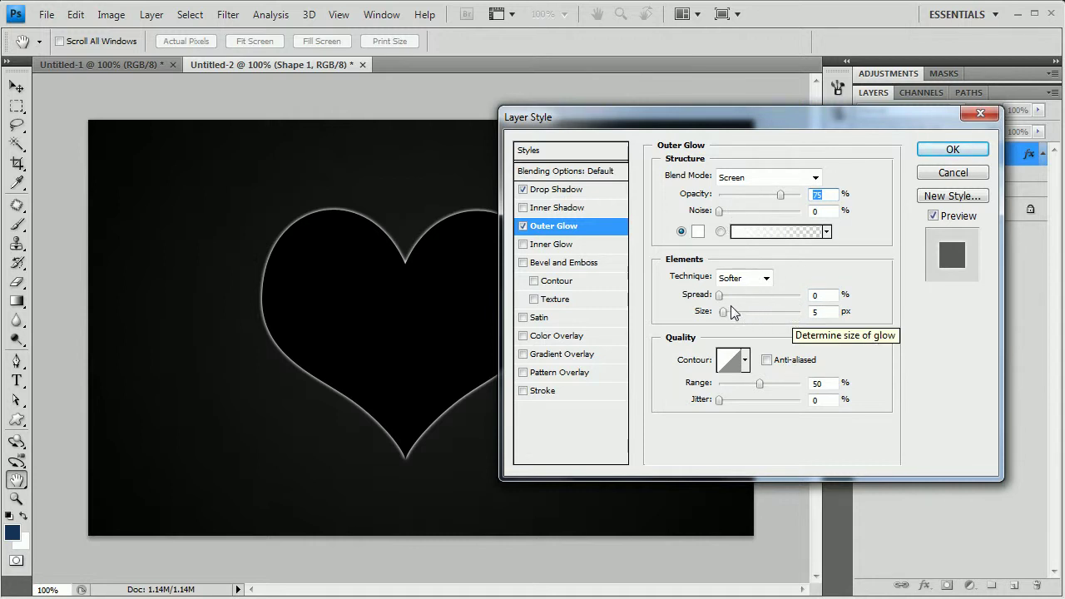
Step: Set the glow to Size 13, Opacity 5 and Normal blend mode, and apply it
{"action": "left_click", "coordinate": [826, 314]}
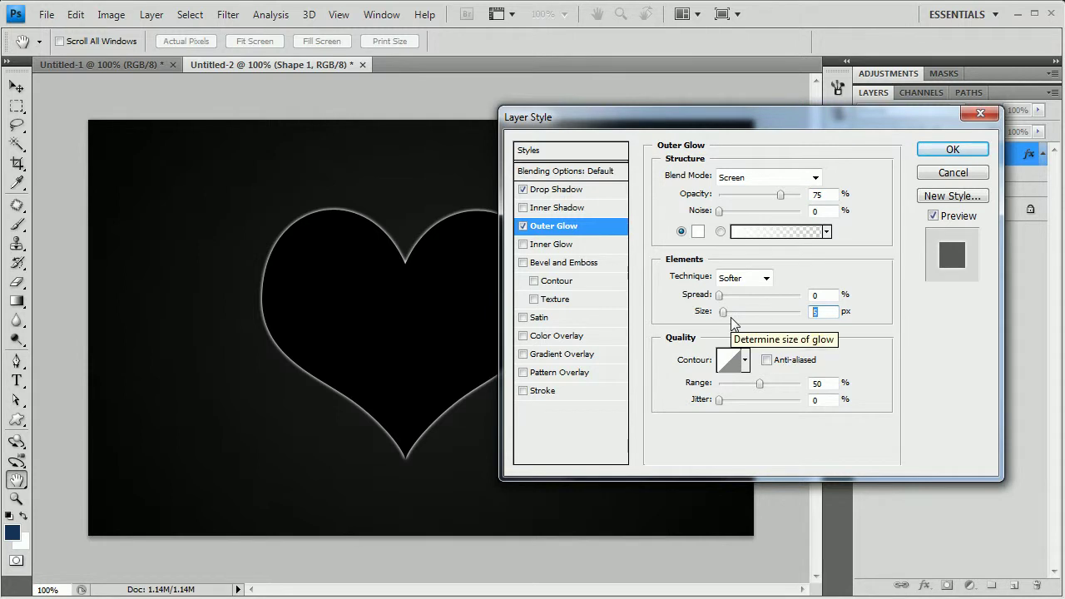
{"action": "type", "text": "13"}
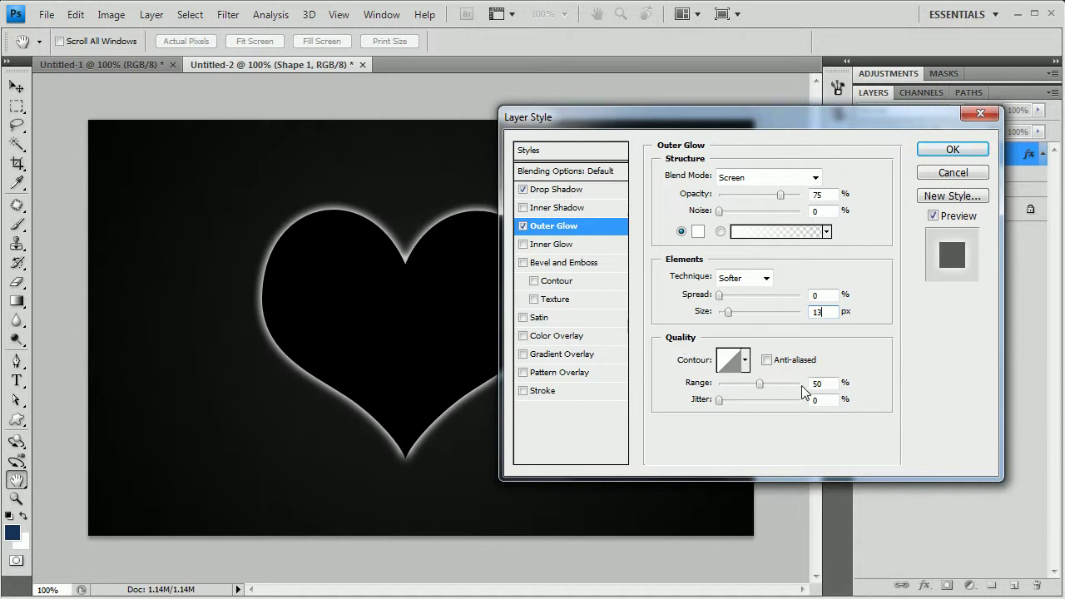
{"action": "left_click_drag", "start_coordinate": [826, 195], "coordinate": [762, 204]}
{"action": "type", "text": "5"}
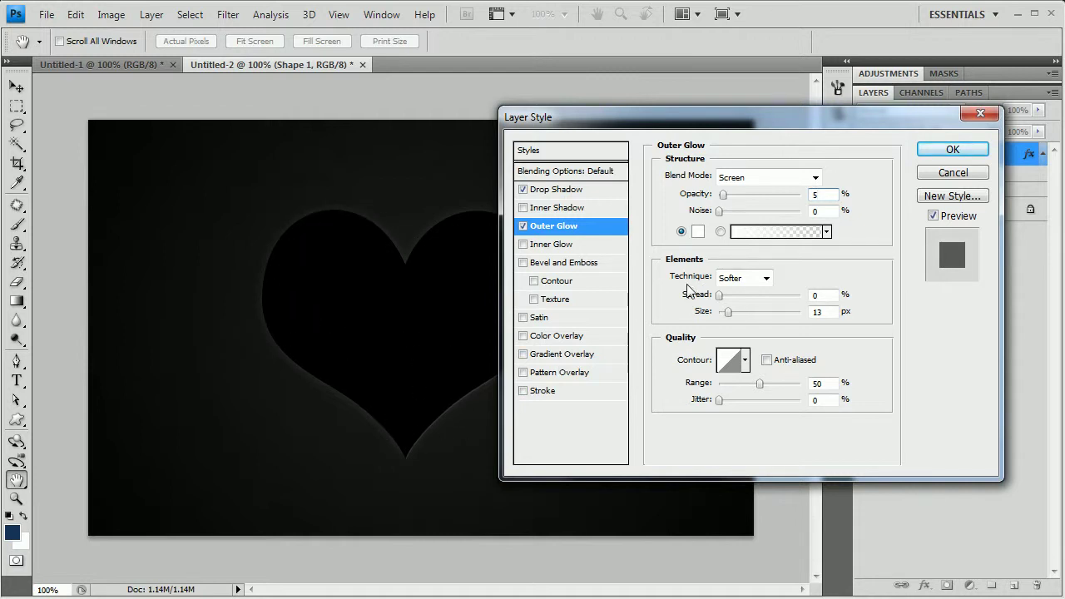
{"action": "left_click", "coordinate": [737, 178]}
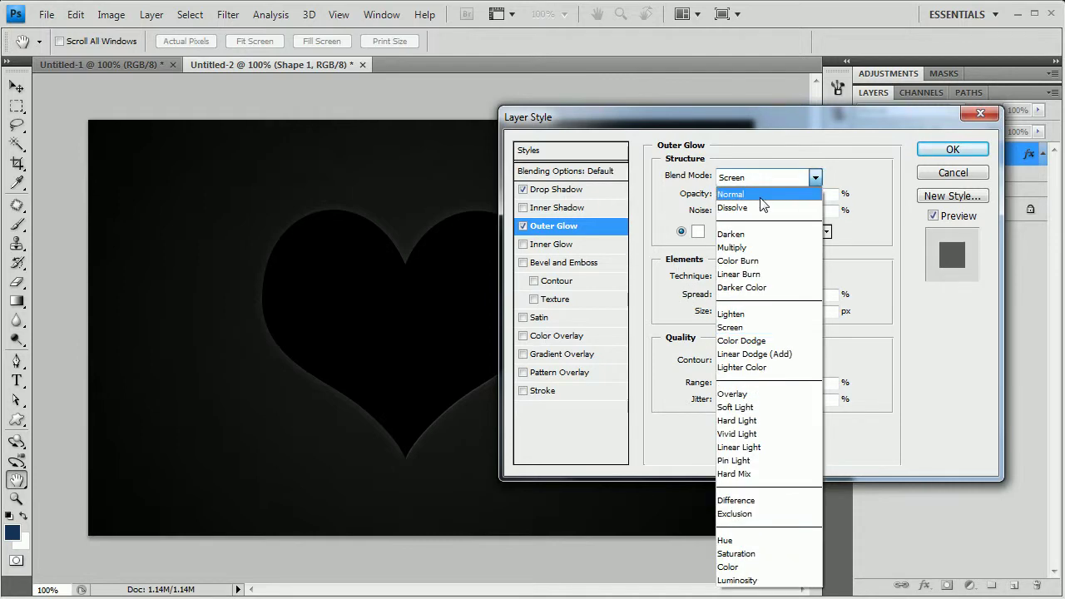
{"action": "left_click", "coordinate": [766, 199]}
{"action": "left_click_drag", "start_coordinate": [832, 116], "coordinate": [742, 124]}
{"action": "left_click", "coordinate": [870, 157]}
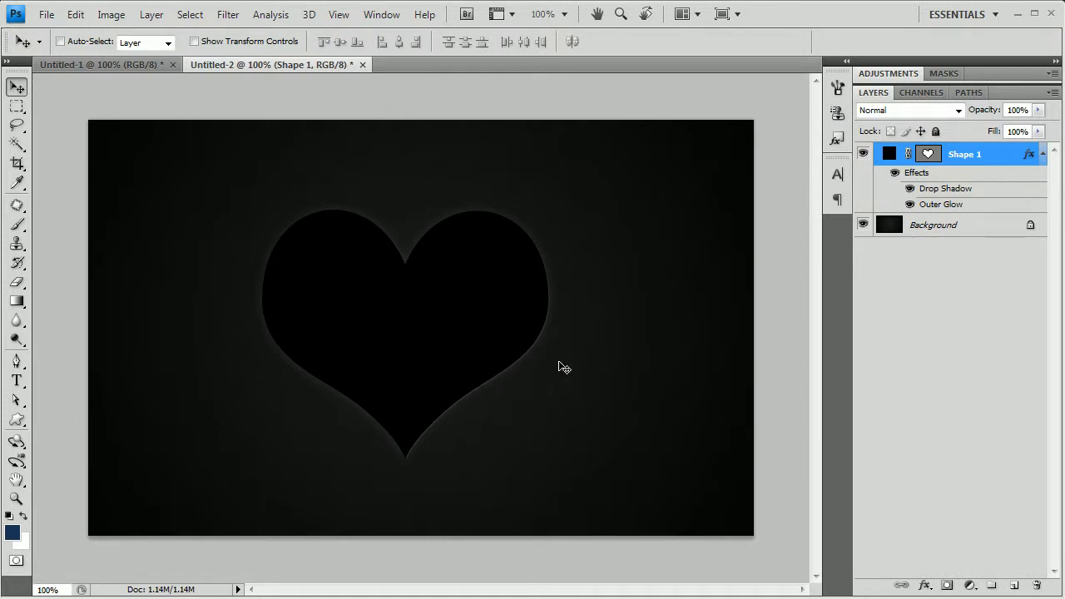
Step: Add a Color Overlay to the Shape 1 heart with near-black colour 0a0a0a
{"action": "double_click", "coordinate": [997, 152]}
{"action": "left_click", "coordinate": [467, 342]}
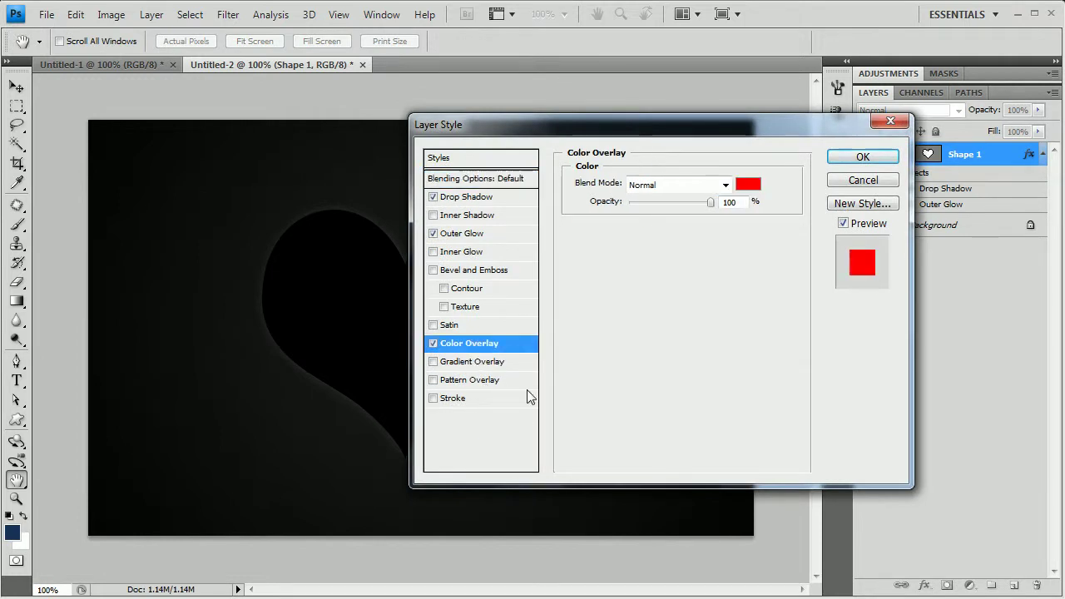
{"action": "left_click", "coordinate": [748, 184]}
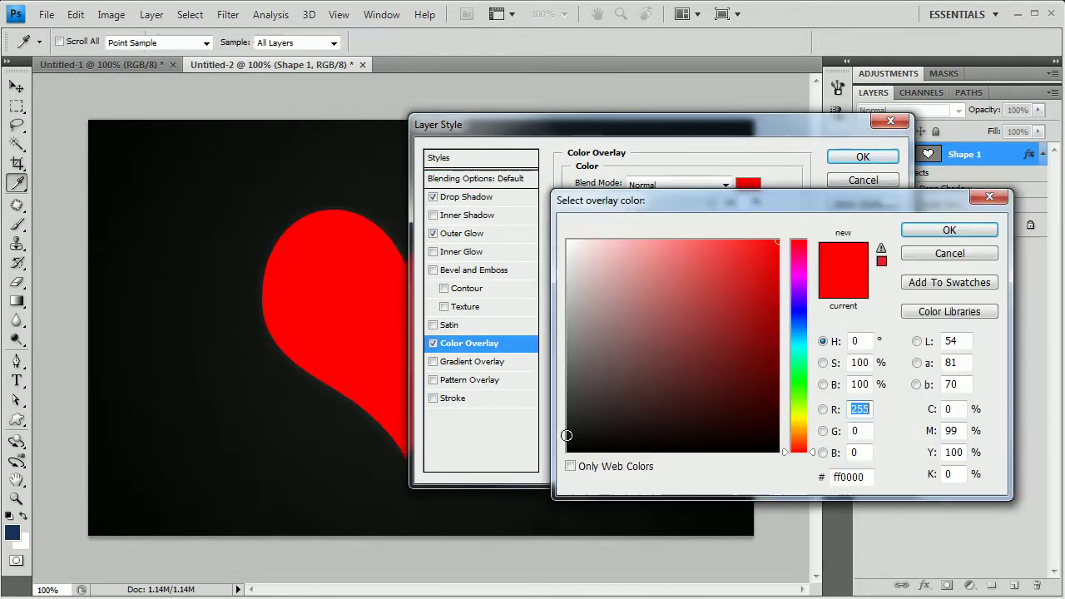
{"action": "left_click", "coordinate": [567, 441]}
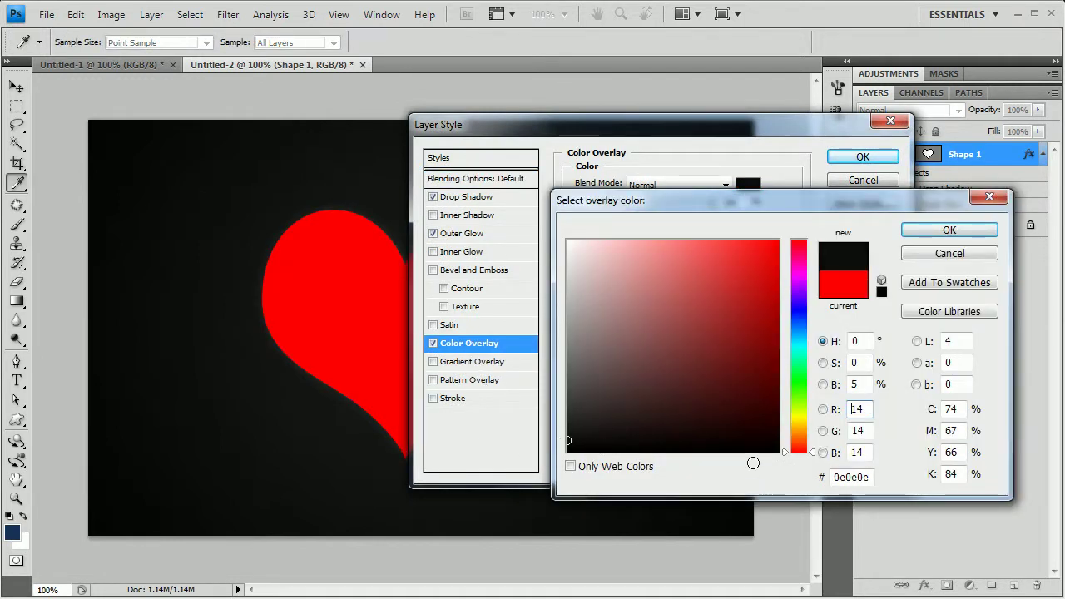
{"action": "left_click", "coordinate": [565, 442]}
{"action": "left_click_drag", "start_coordinate": [565, 442], "coordinate": [568, 444]}
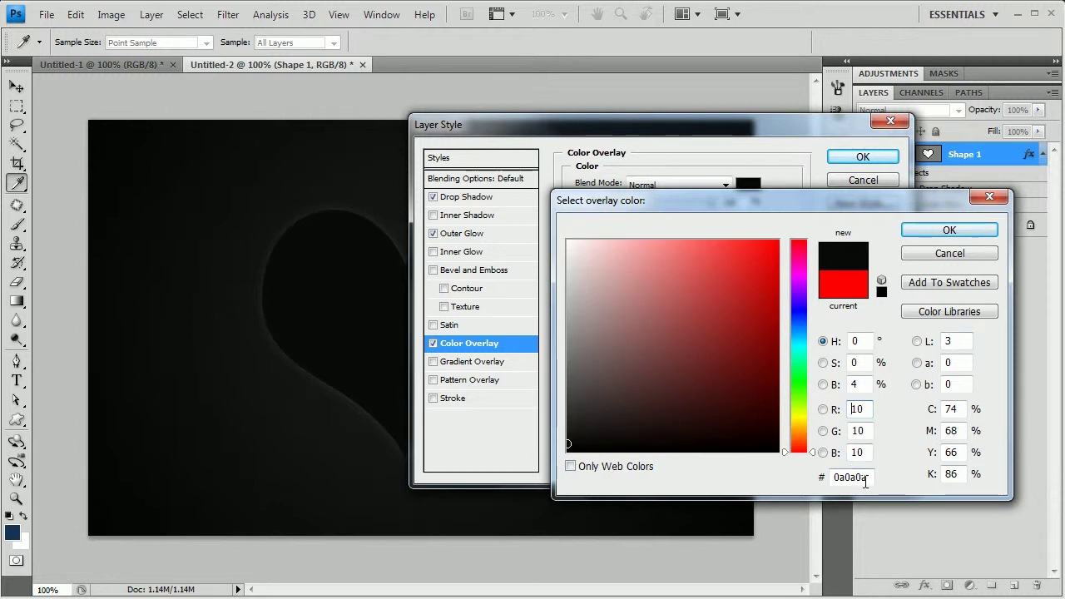
{"action": "left_click_drag", "start_coordinate": [865, 481], "coordinate": [811, 475]}
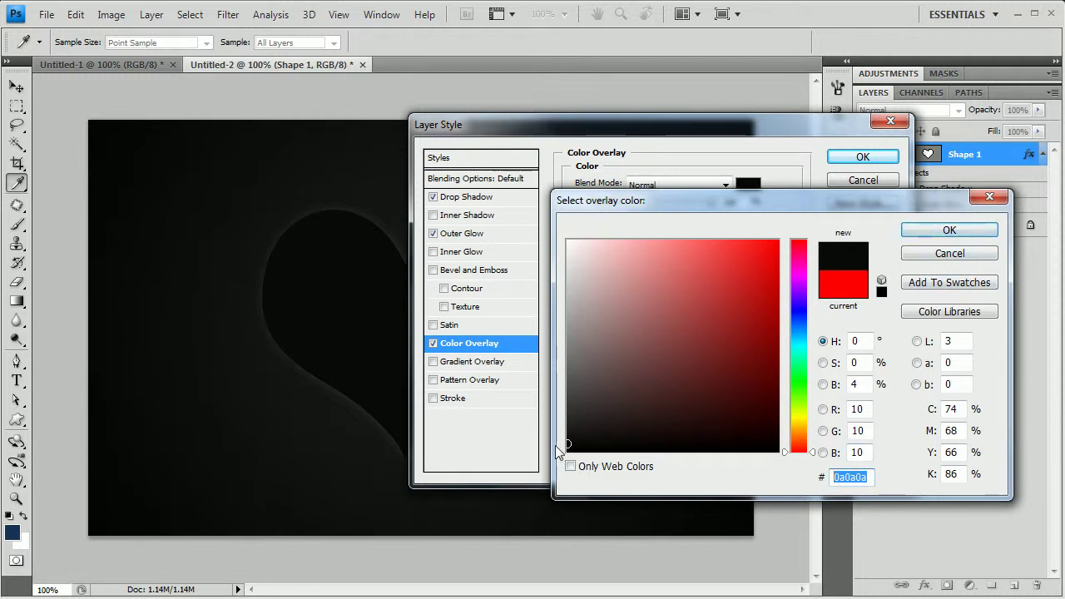
{"action": "left_click", "coordinate": [924, 232]}
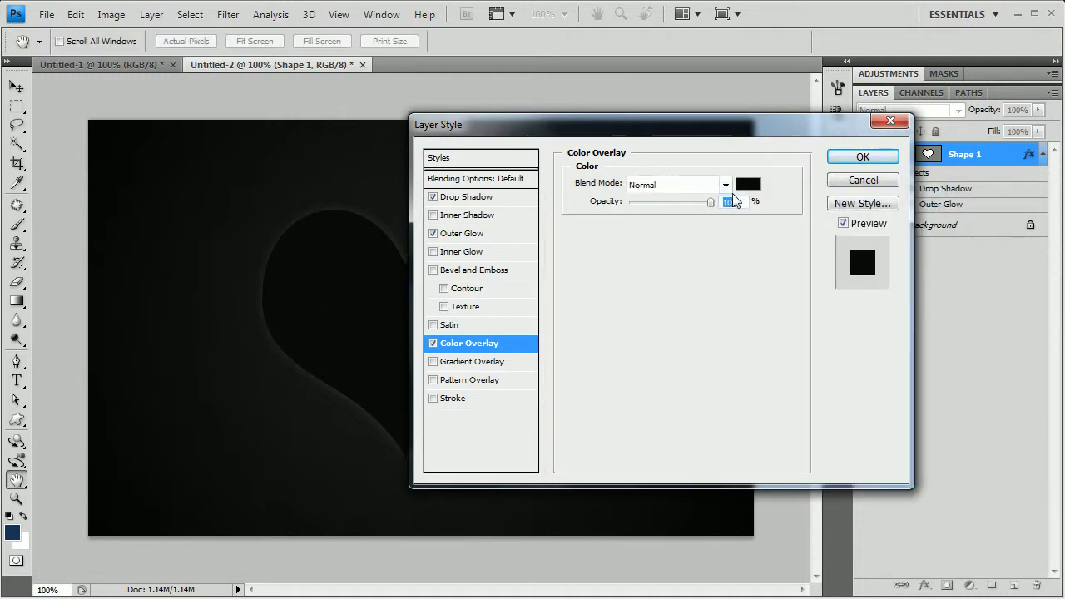
{"action": "left_click", "coordinate": [864, 160]}
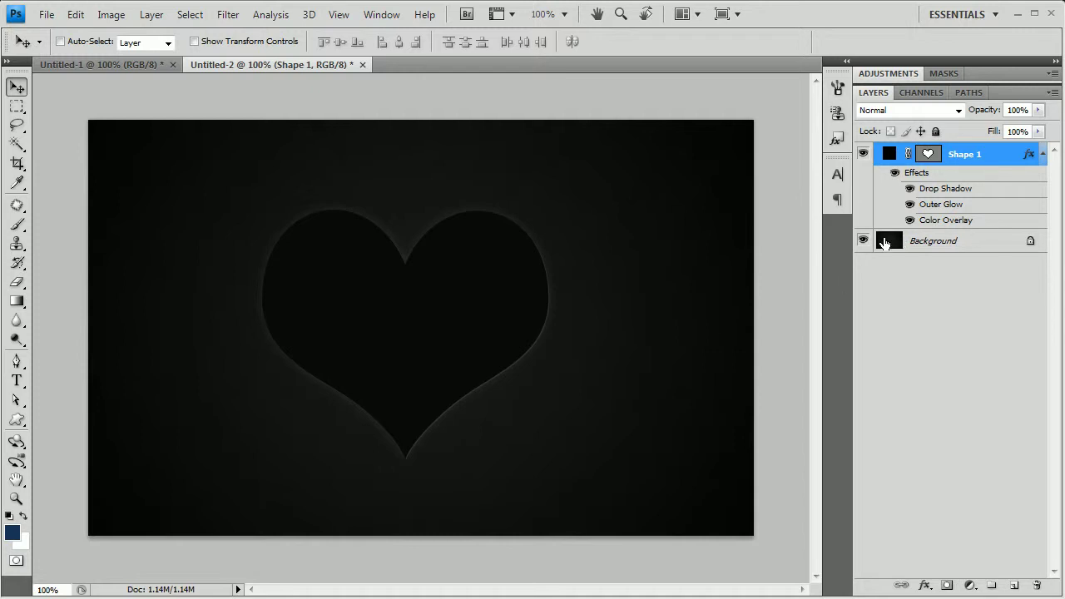
Step: Give the heart an Inner Shadow with opacity 100, distance 0, choke 18 and size 8
{"action": "double_click", "coordinate": [981, 159]}
{"action": "left_click", "coordinate": [470, 216]}
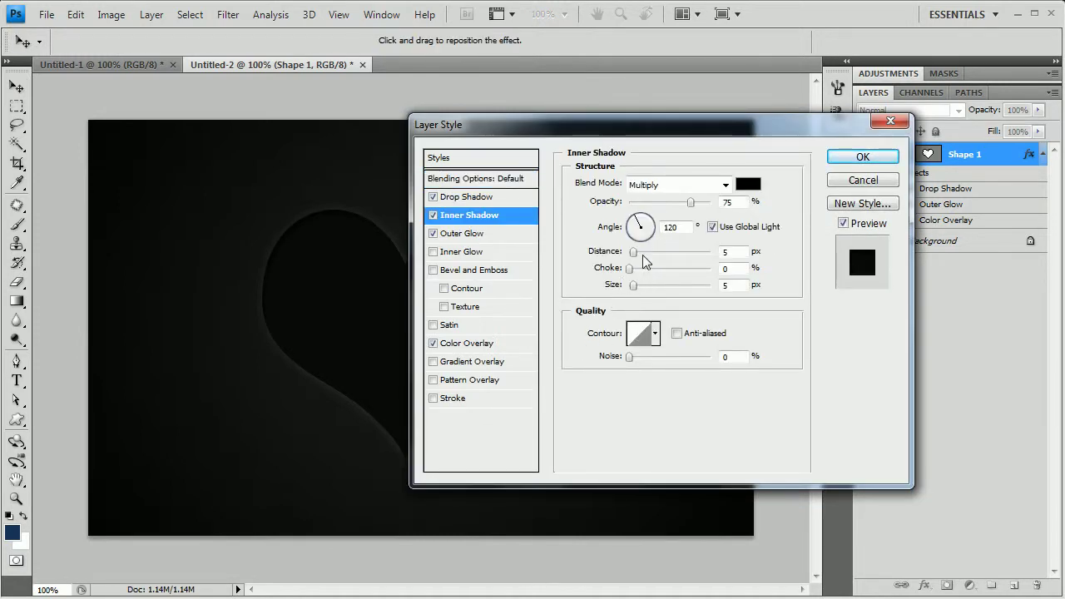
{"action": "left_click_drag", "start_coordinate": [691, 202], "coordinate": [710, 203]}
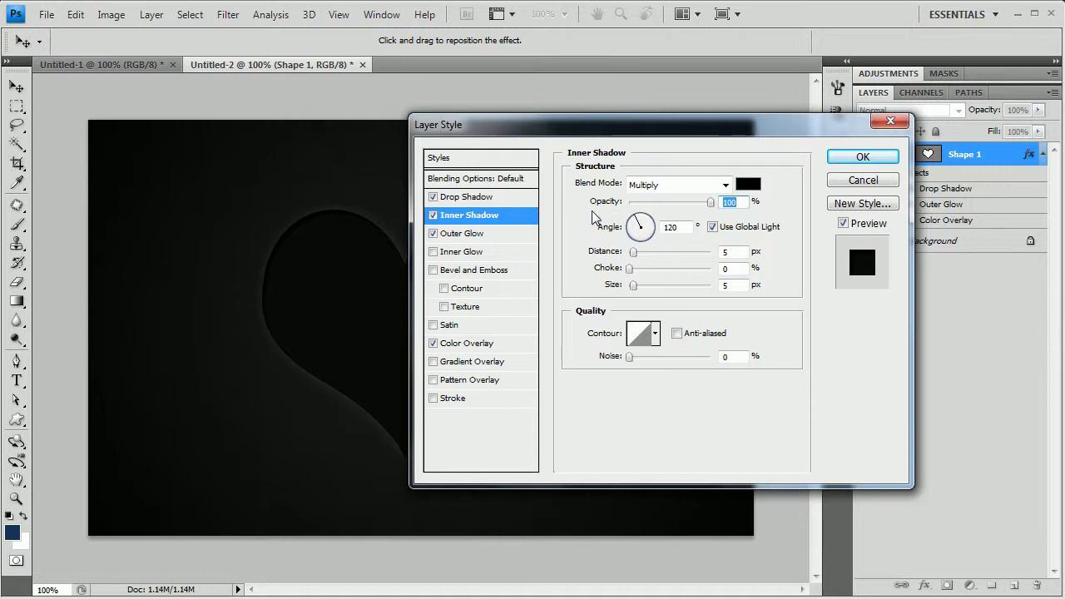
{"action": "left_click_drag", "start_coordinate": [633, 253], "coordinate": [628, 252]}
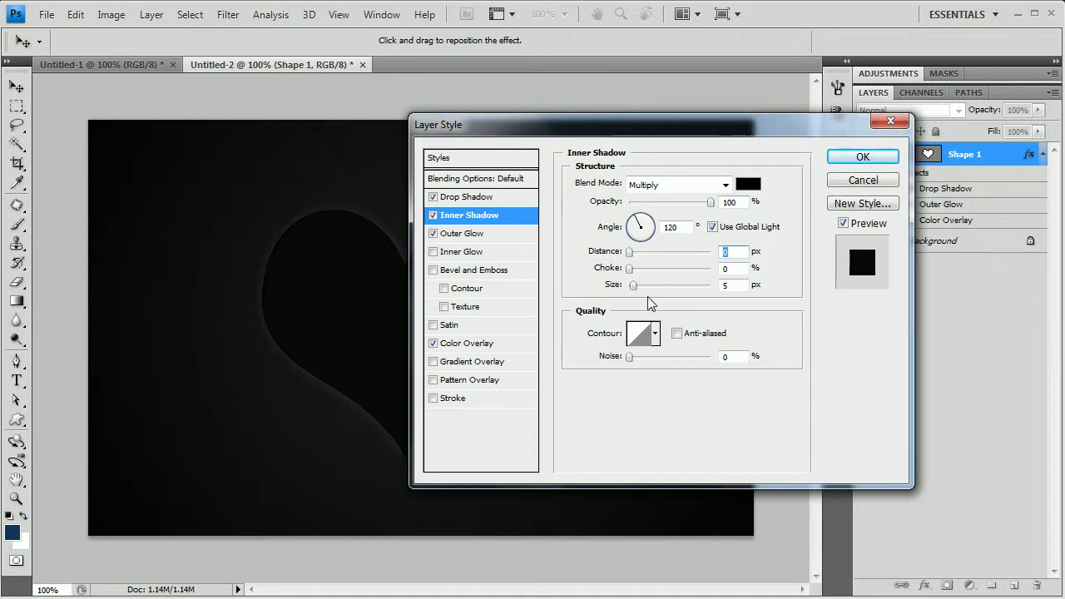
{"action": "key", "text": "Tab"}
{"action": "type", "text": "15"}
{"action": "key", "text": "BackSpace"}
{"action": "type", "text": "88"}
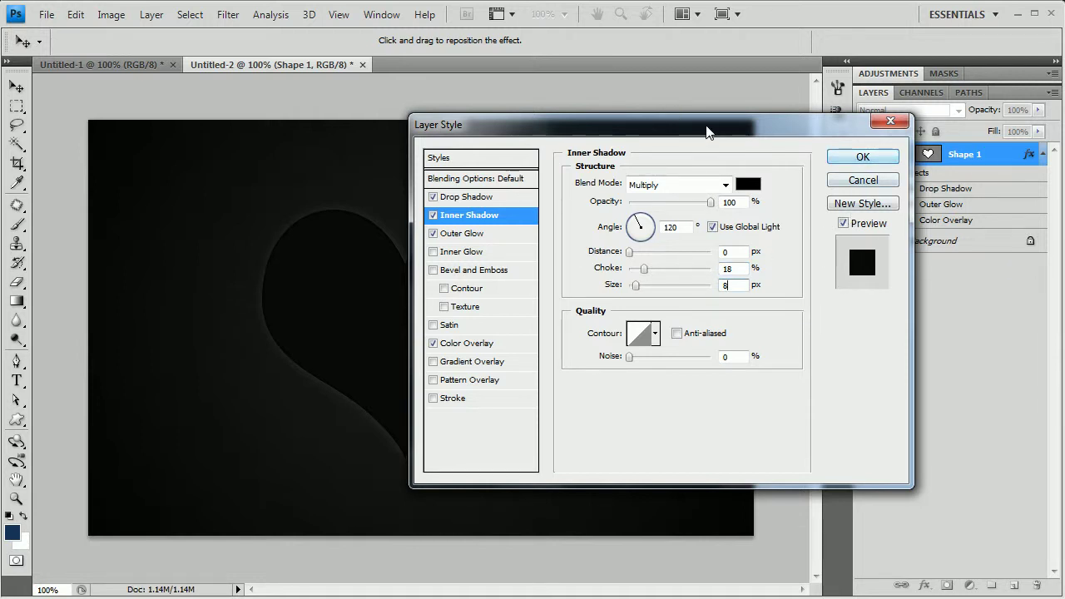
Step: Lighten the heart's Color Overlay colour to 0f0f0f
{"action": "left_click_drag", "start_coordinate": [704, 132], "coordinate": [832, 123]}
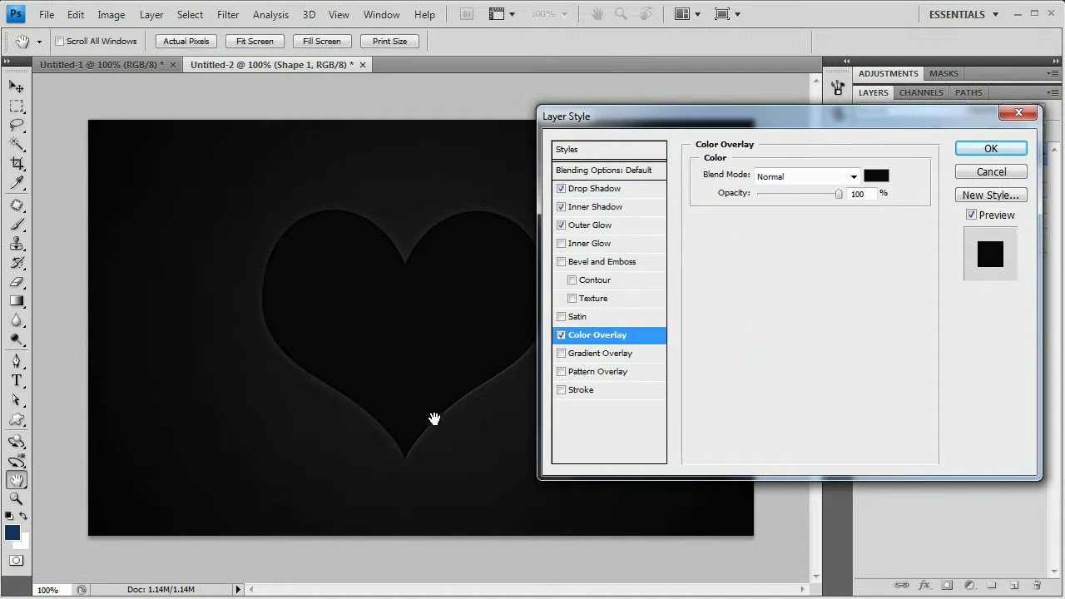
{"action": "left_click", "coordinate": [876, 176]}
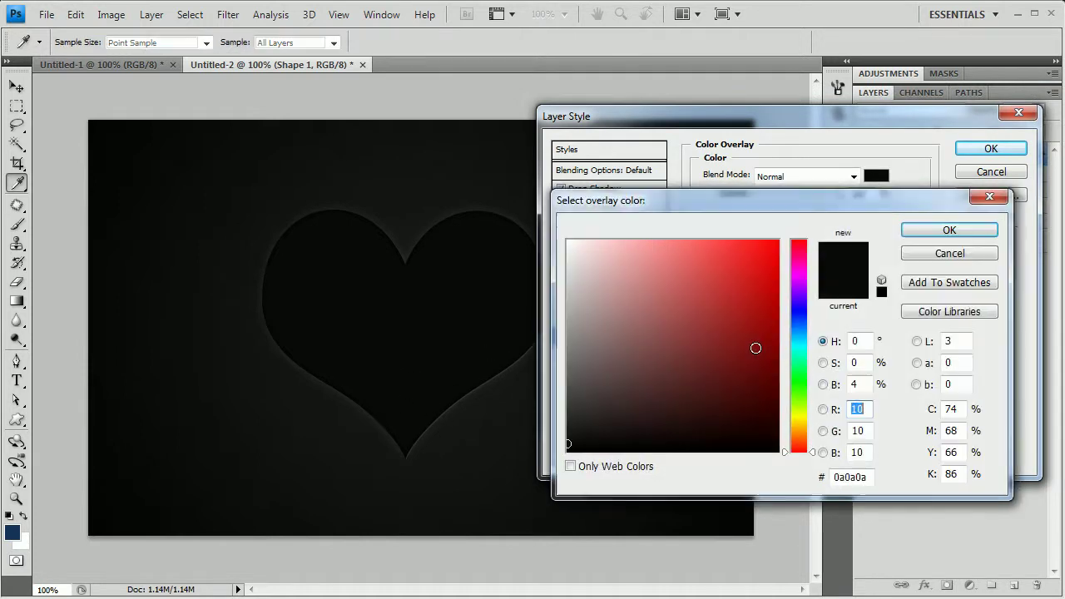
{"action": "left_click", "coordinate": [566, 439]}
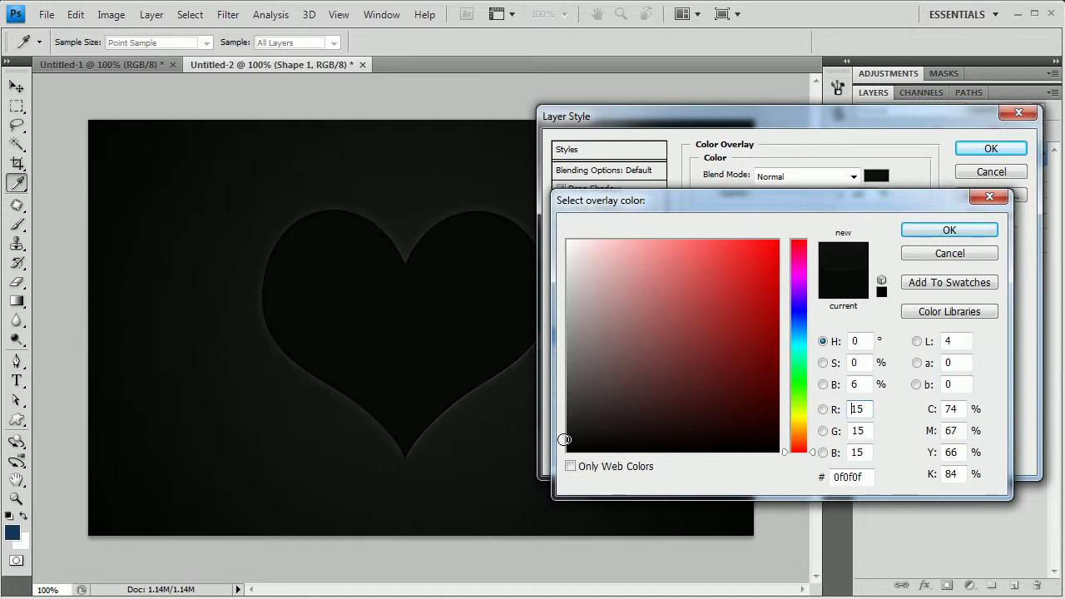